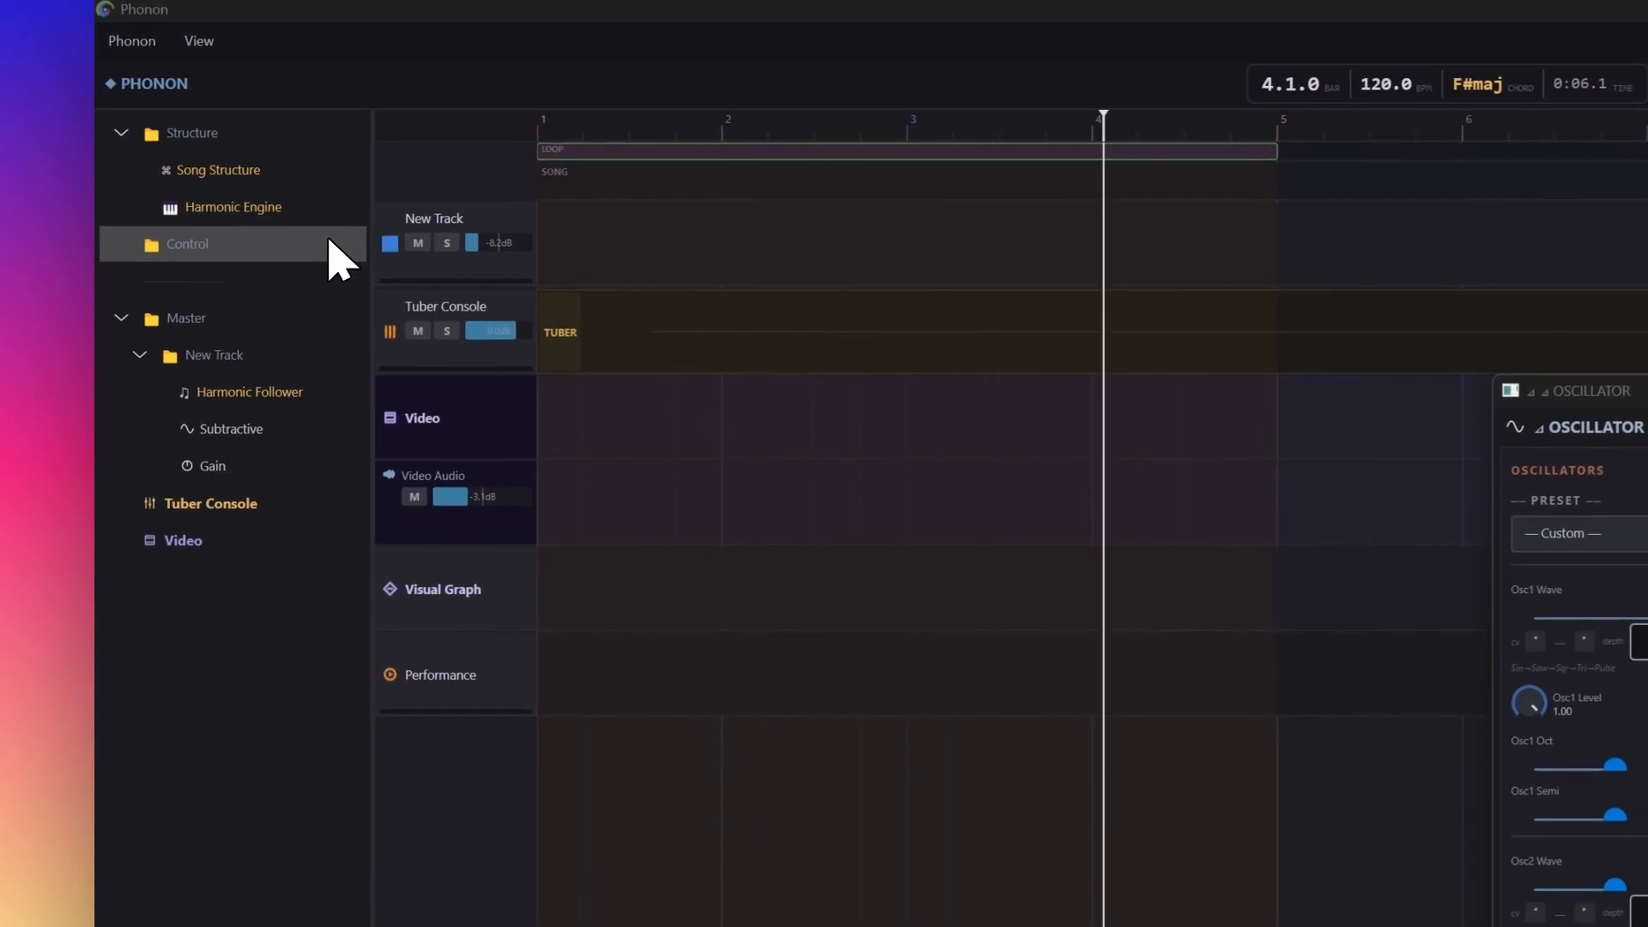
Step: Play the unmodulated patch on the New Track briefly and stop playback
left_click(328, 242)
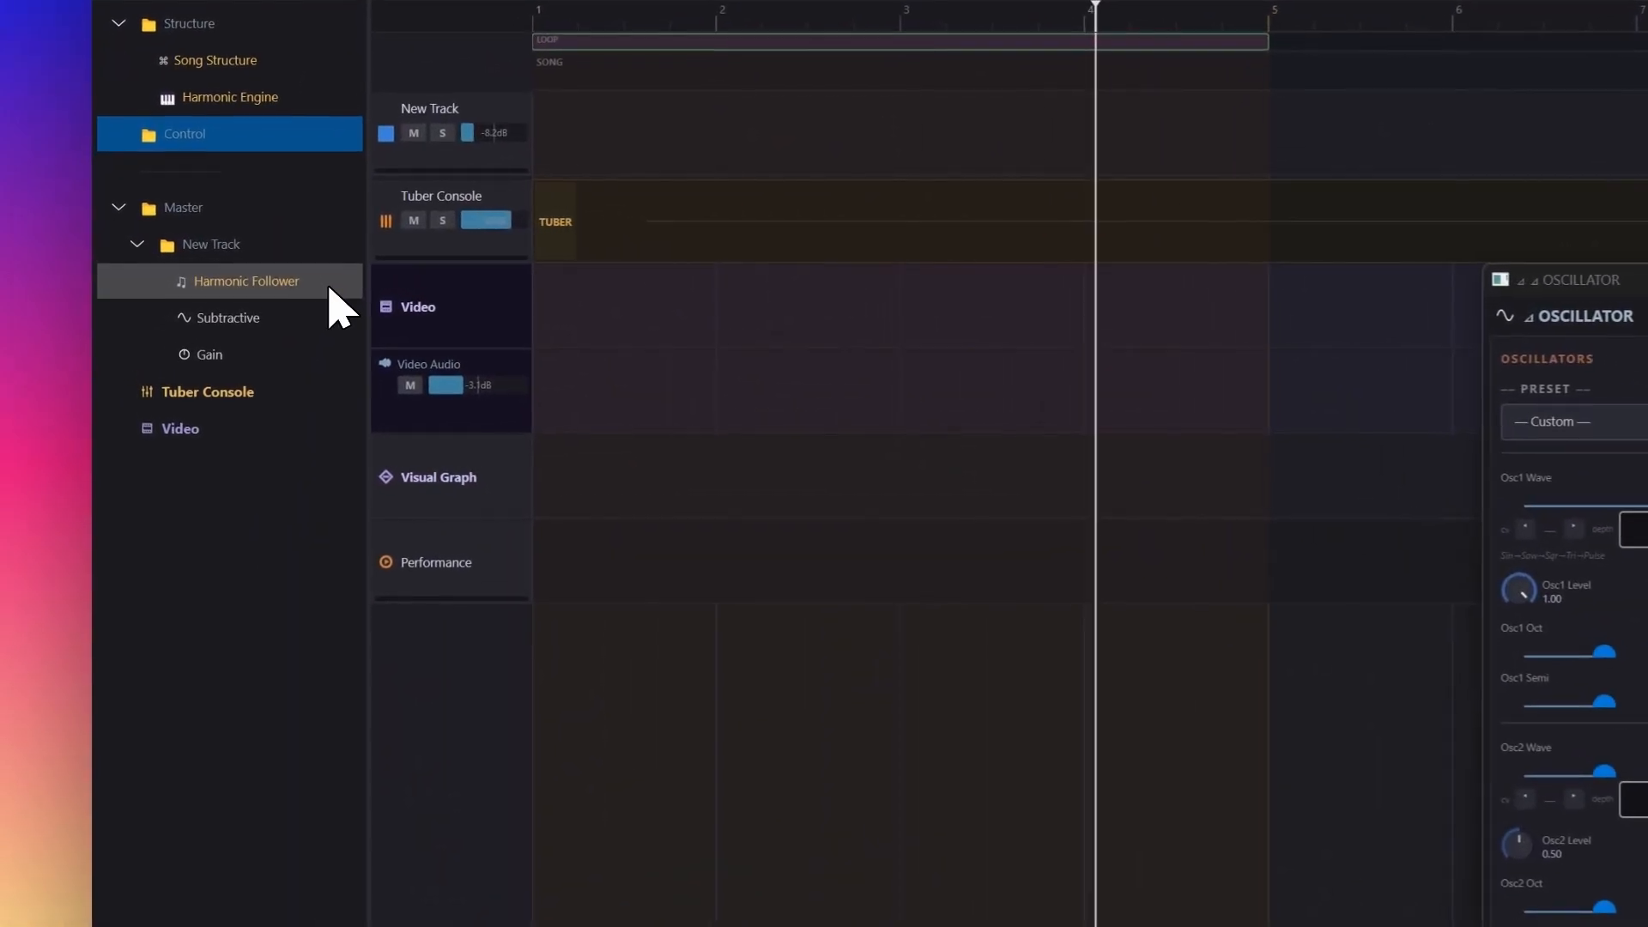
left_click(331, 315)
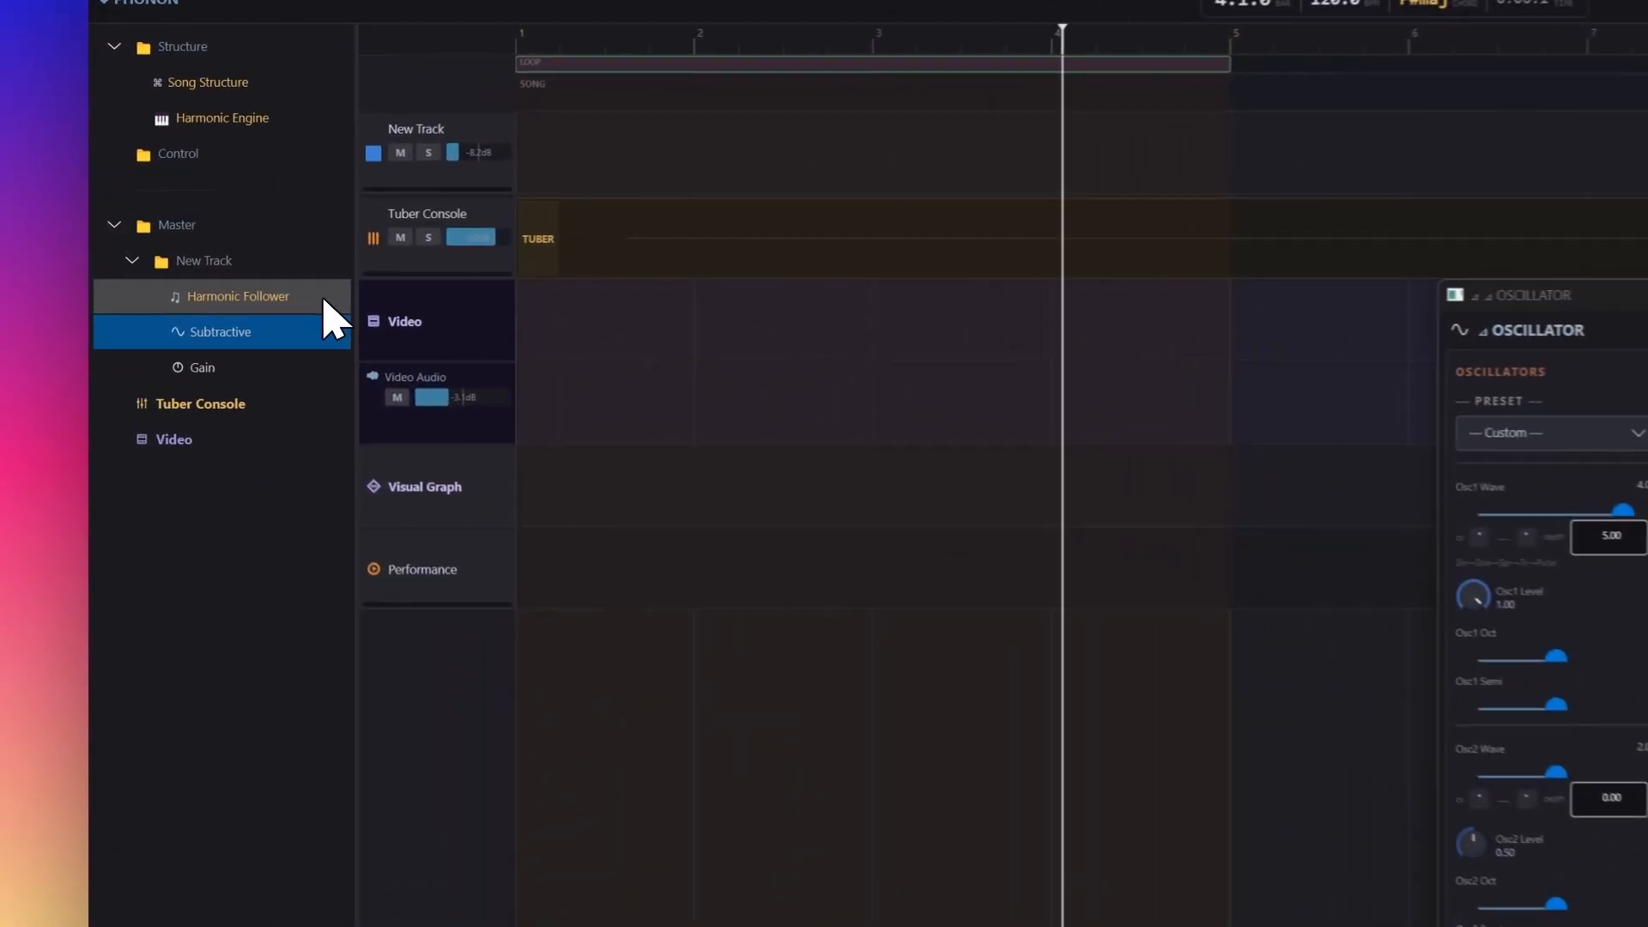
left_click(331, 299)
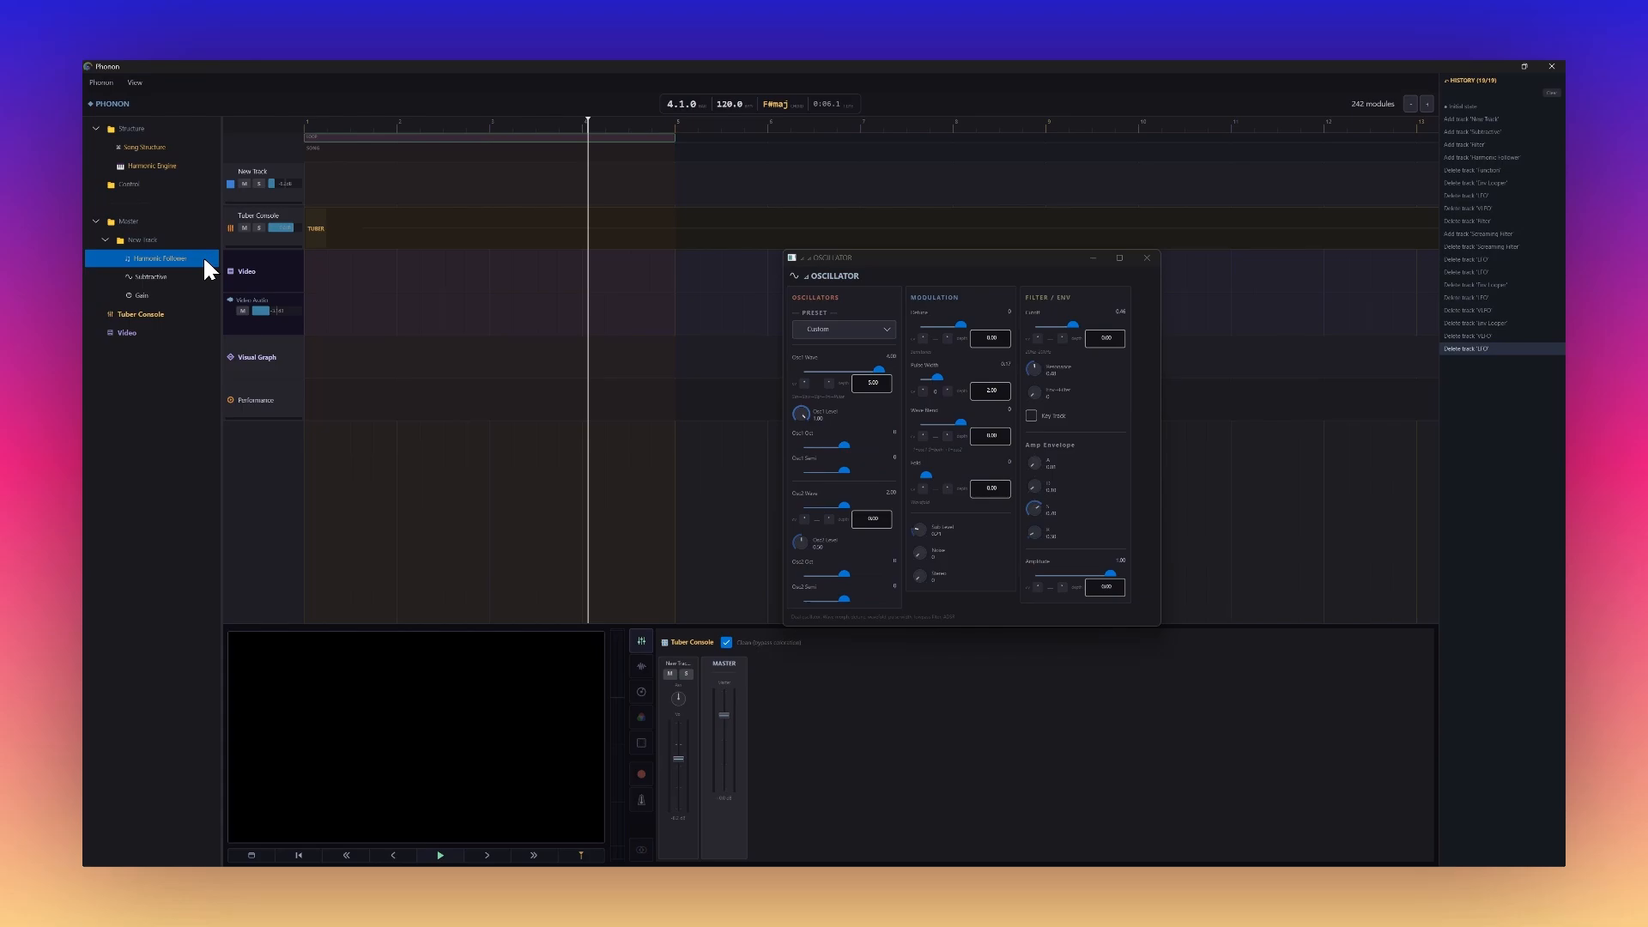
key("space")
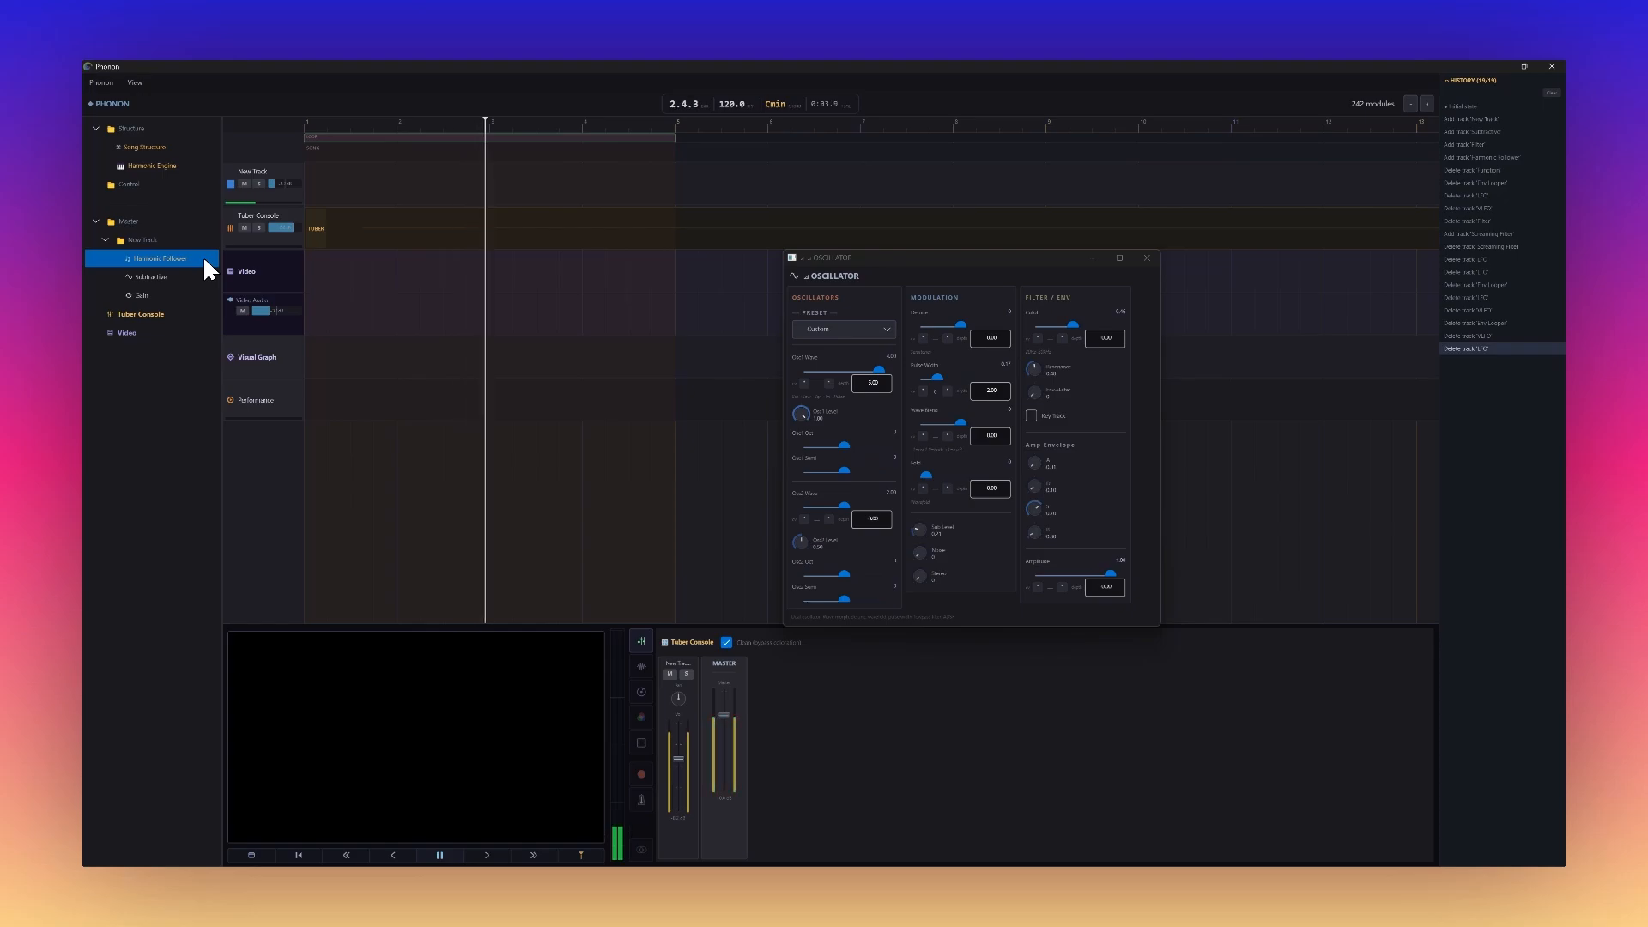
key("space")
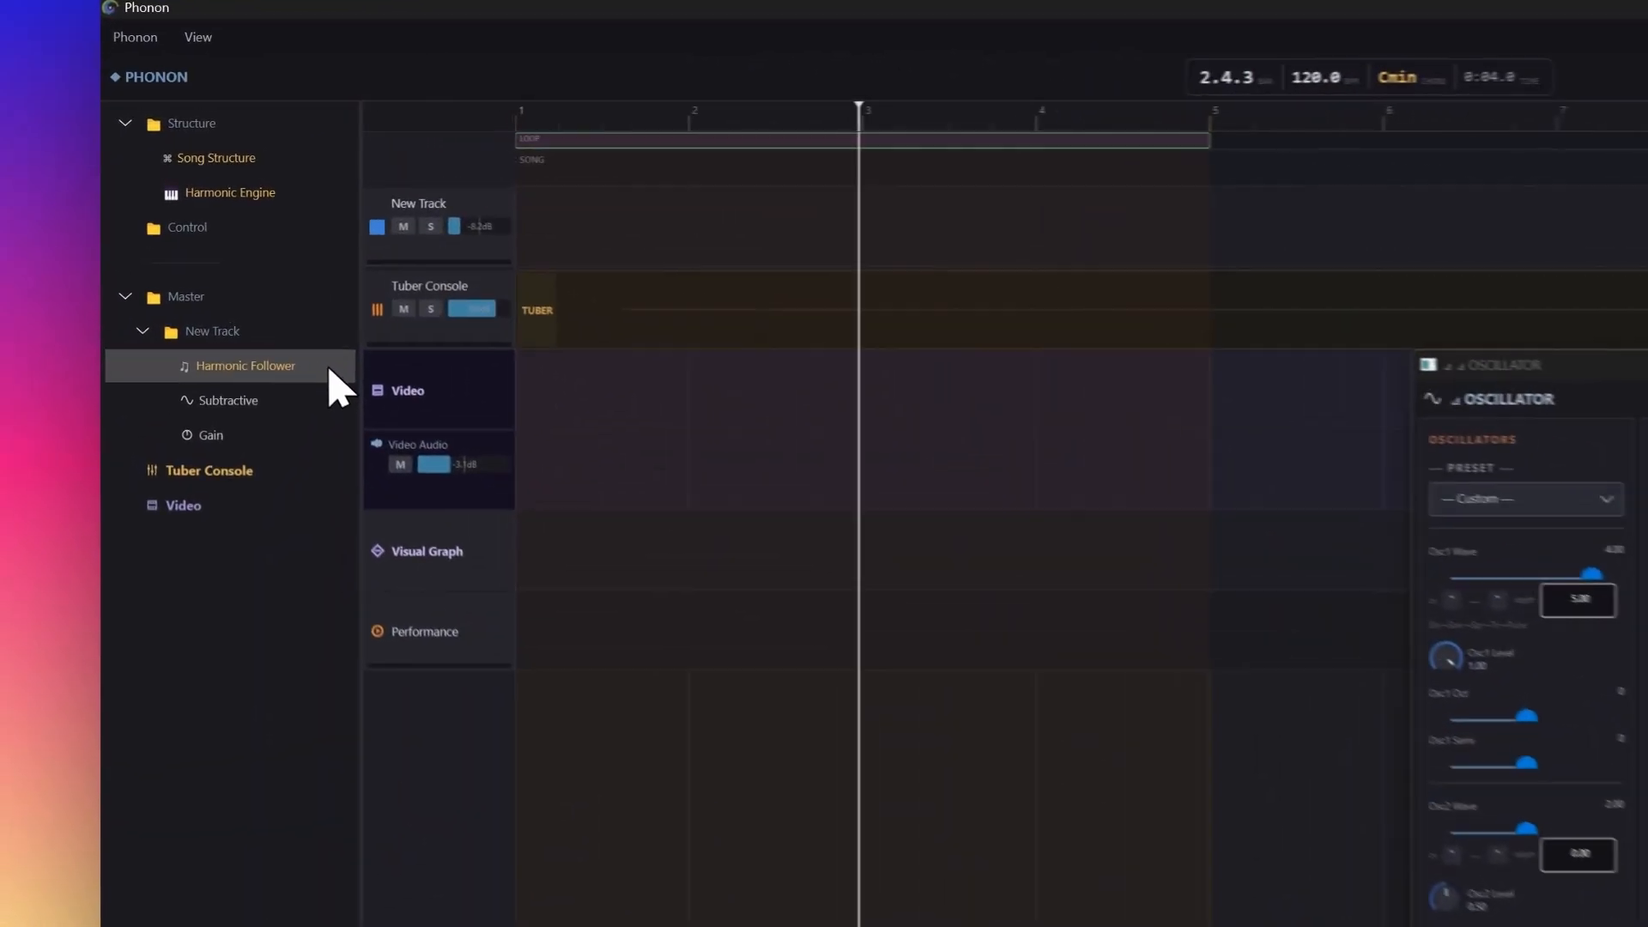
Step: Add an LFO control module to the Control folder, open it and place its window beside the Oscillator window
right_click(335, 249)
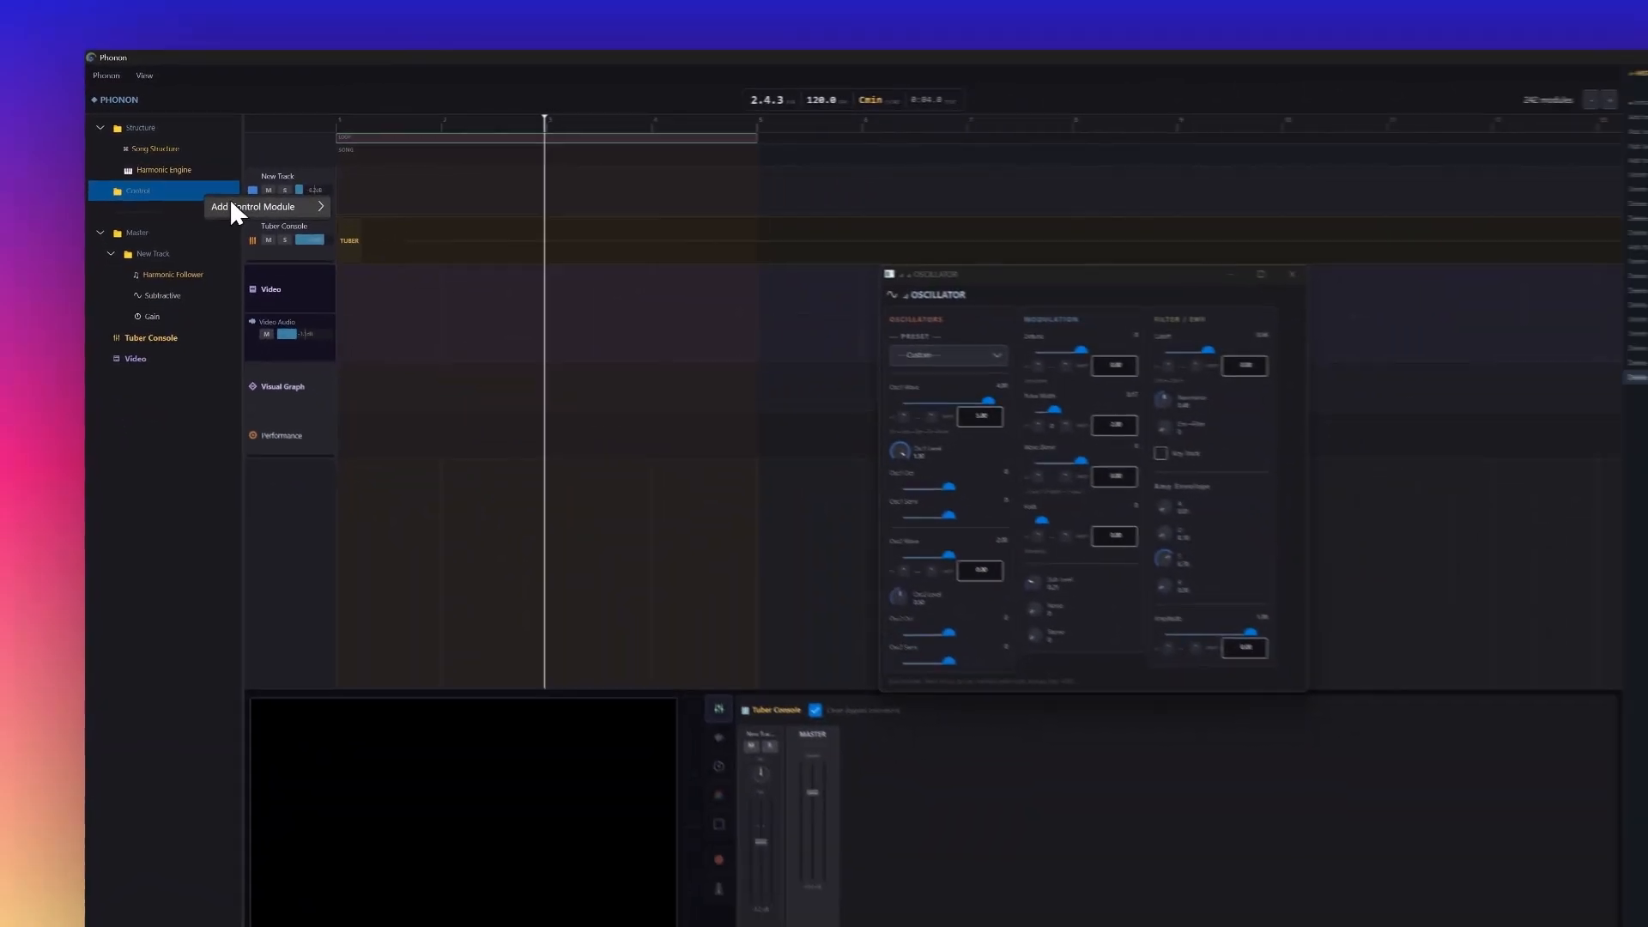
mouse_move(394, 263)
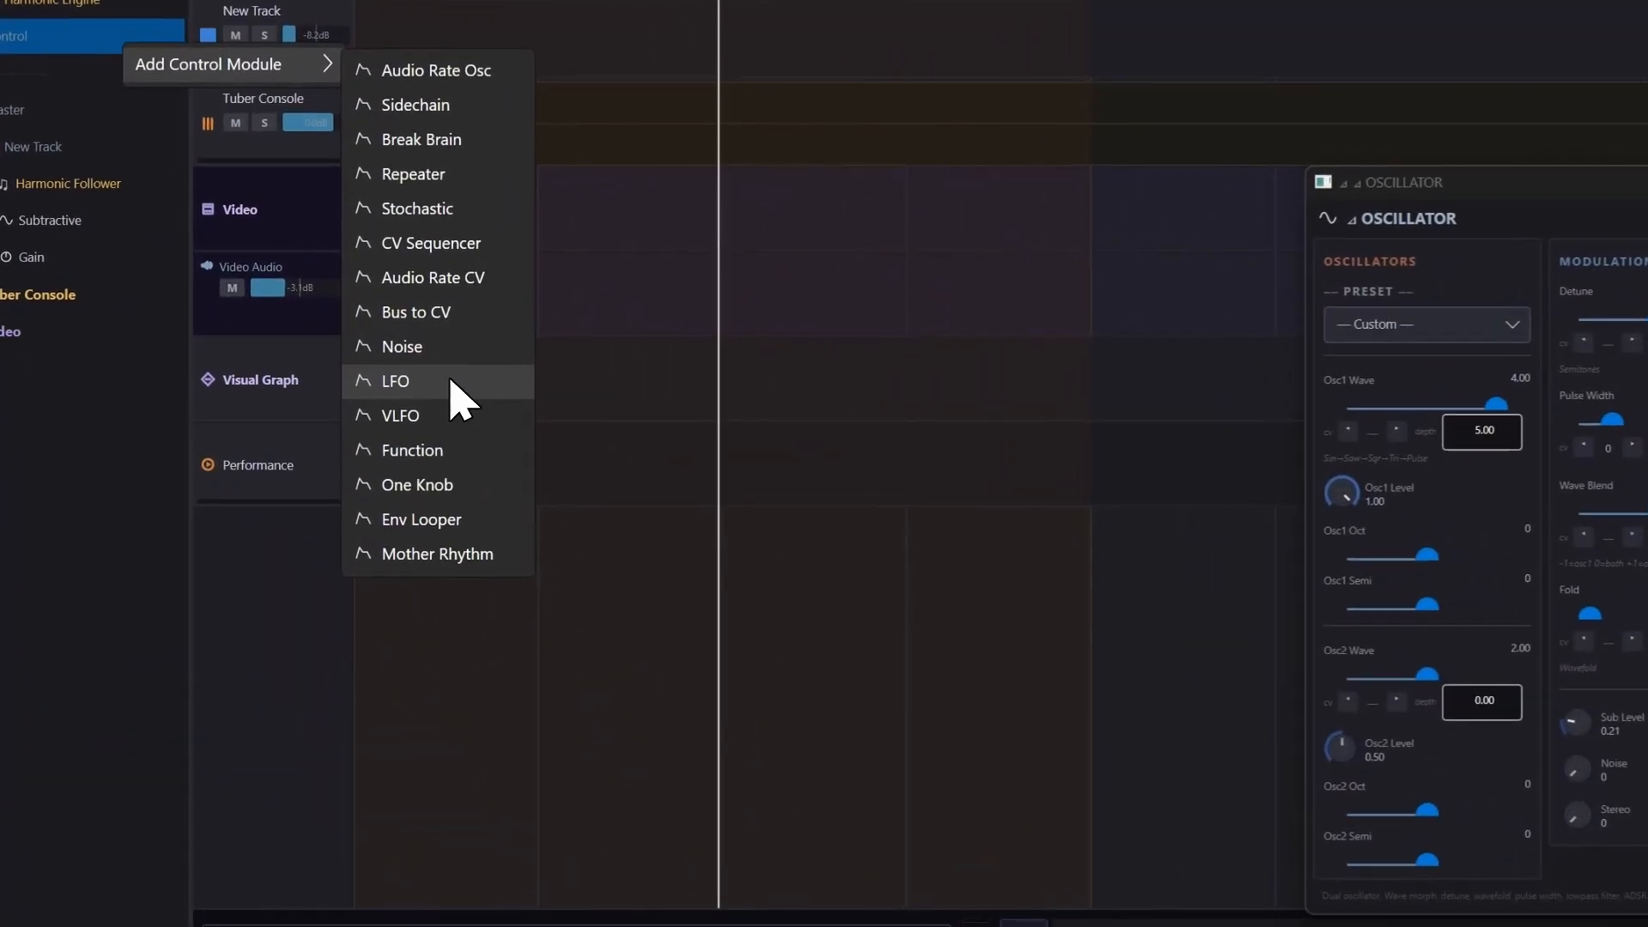
left_click(455, 386)
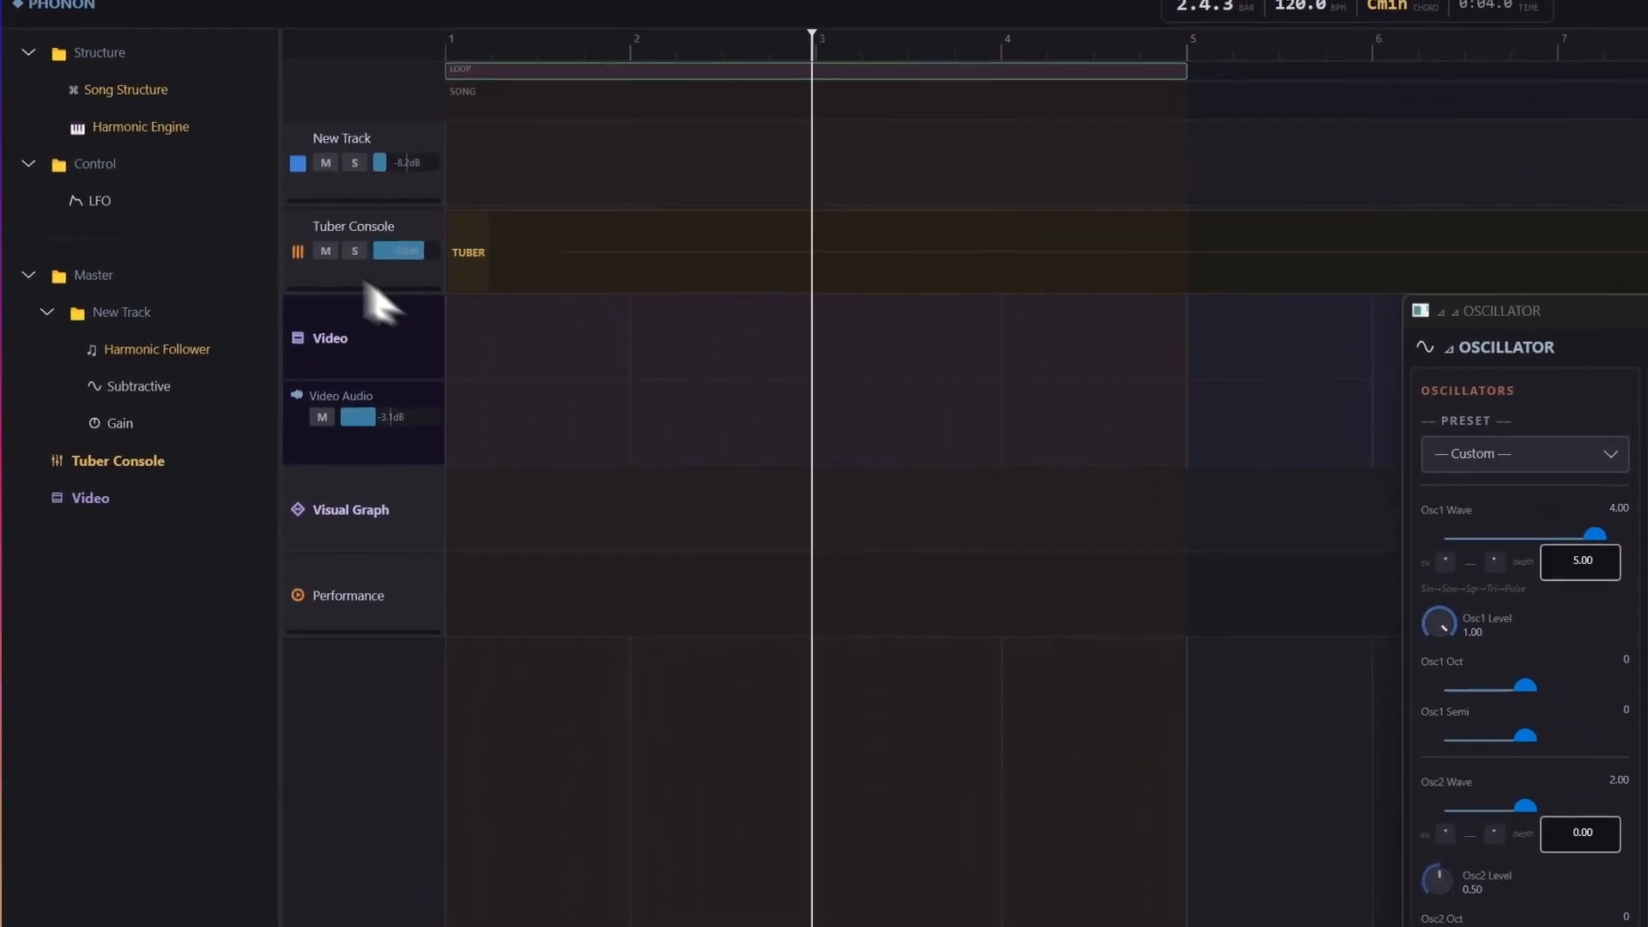
left_click(161, 182)
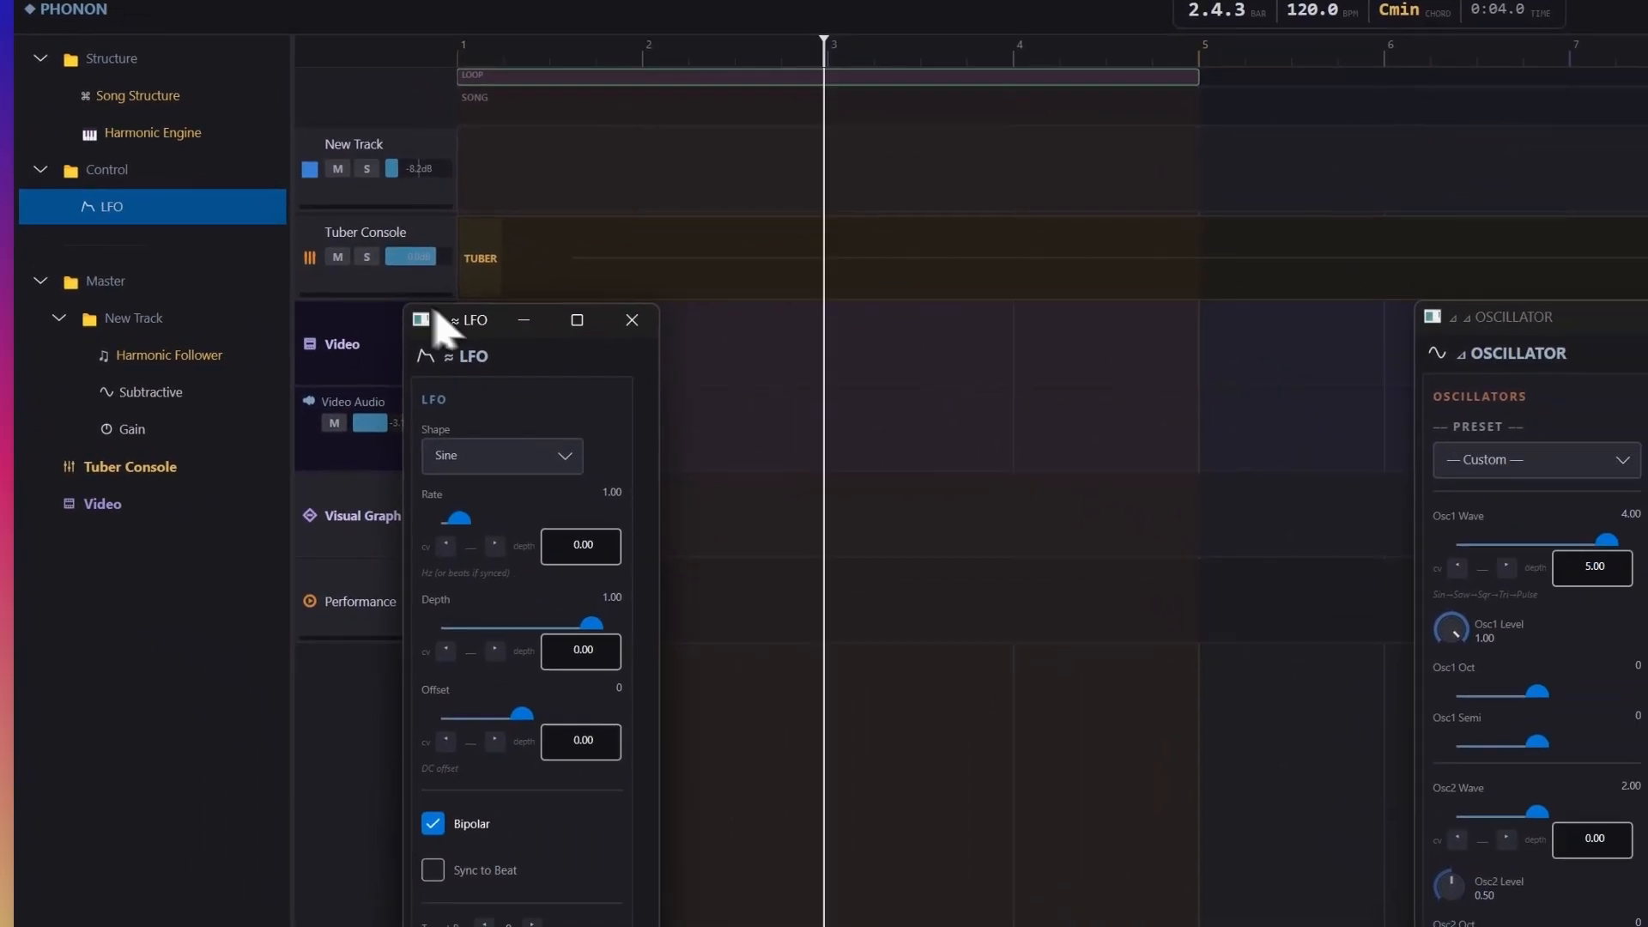
left_click_drag(434, 311, 696, 297)
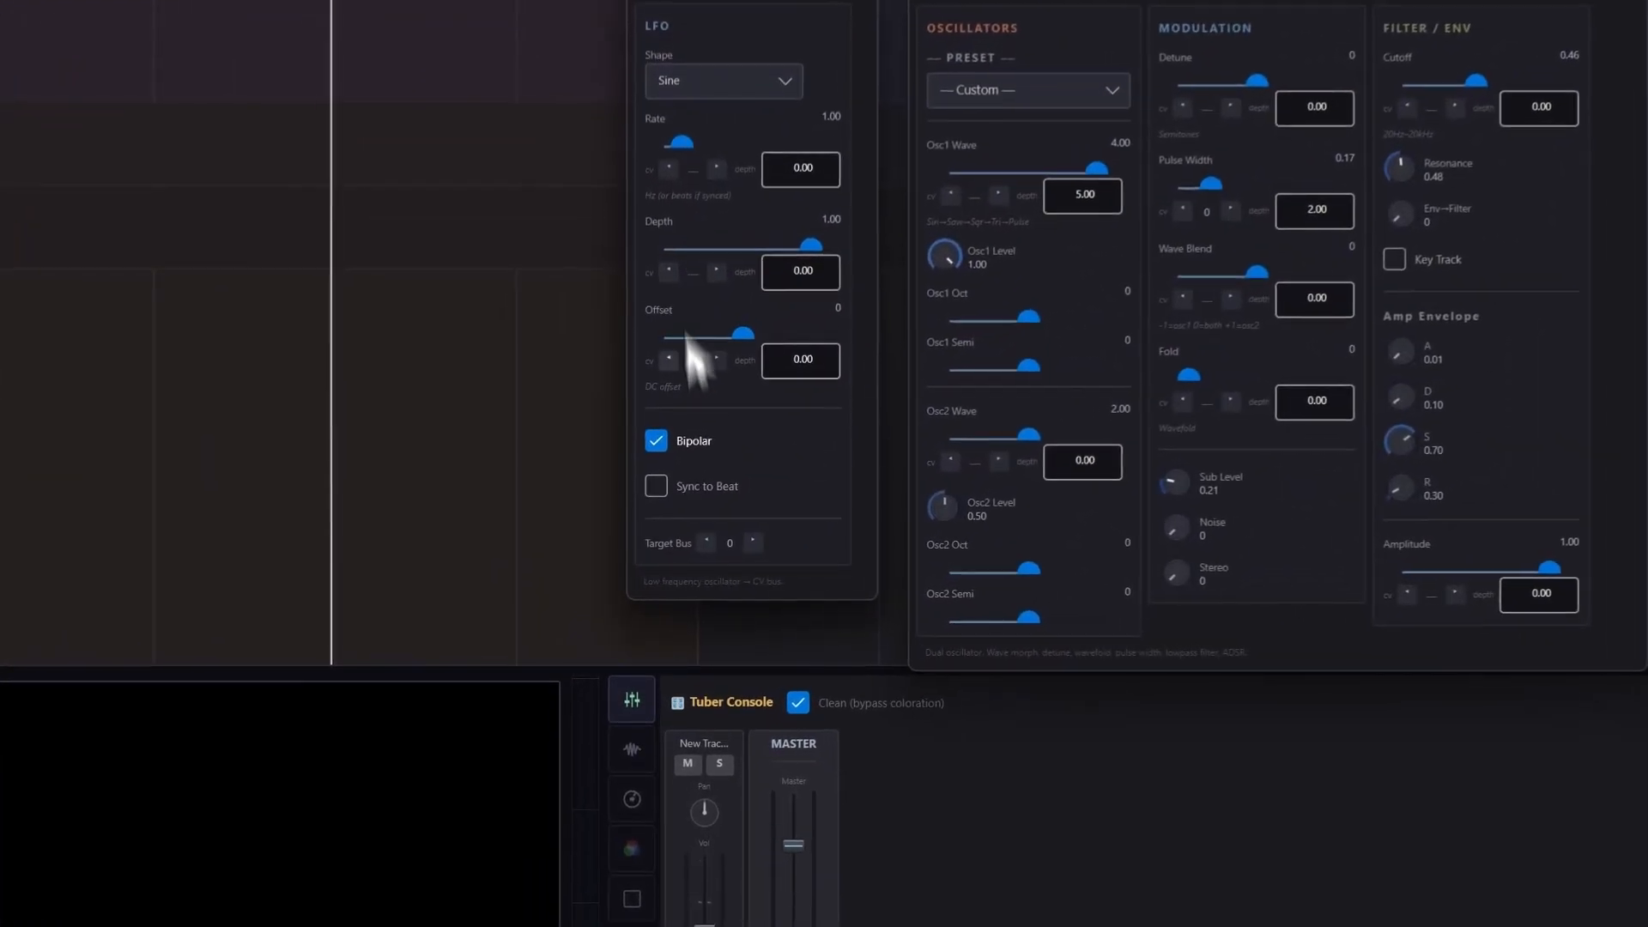
Step: Modulate the oscillator's filter Cutoff from CV bus 0 with depth 2.00, lower the Cutoff to 0.24, and audition the sound
left_click(711, 541)
left_click(737, 540)
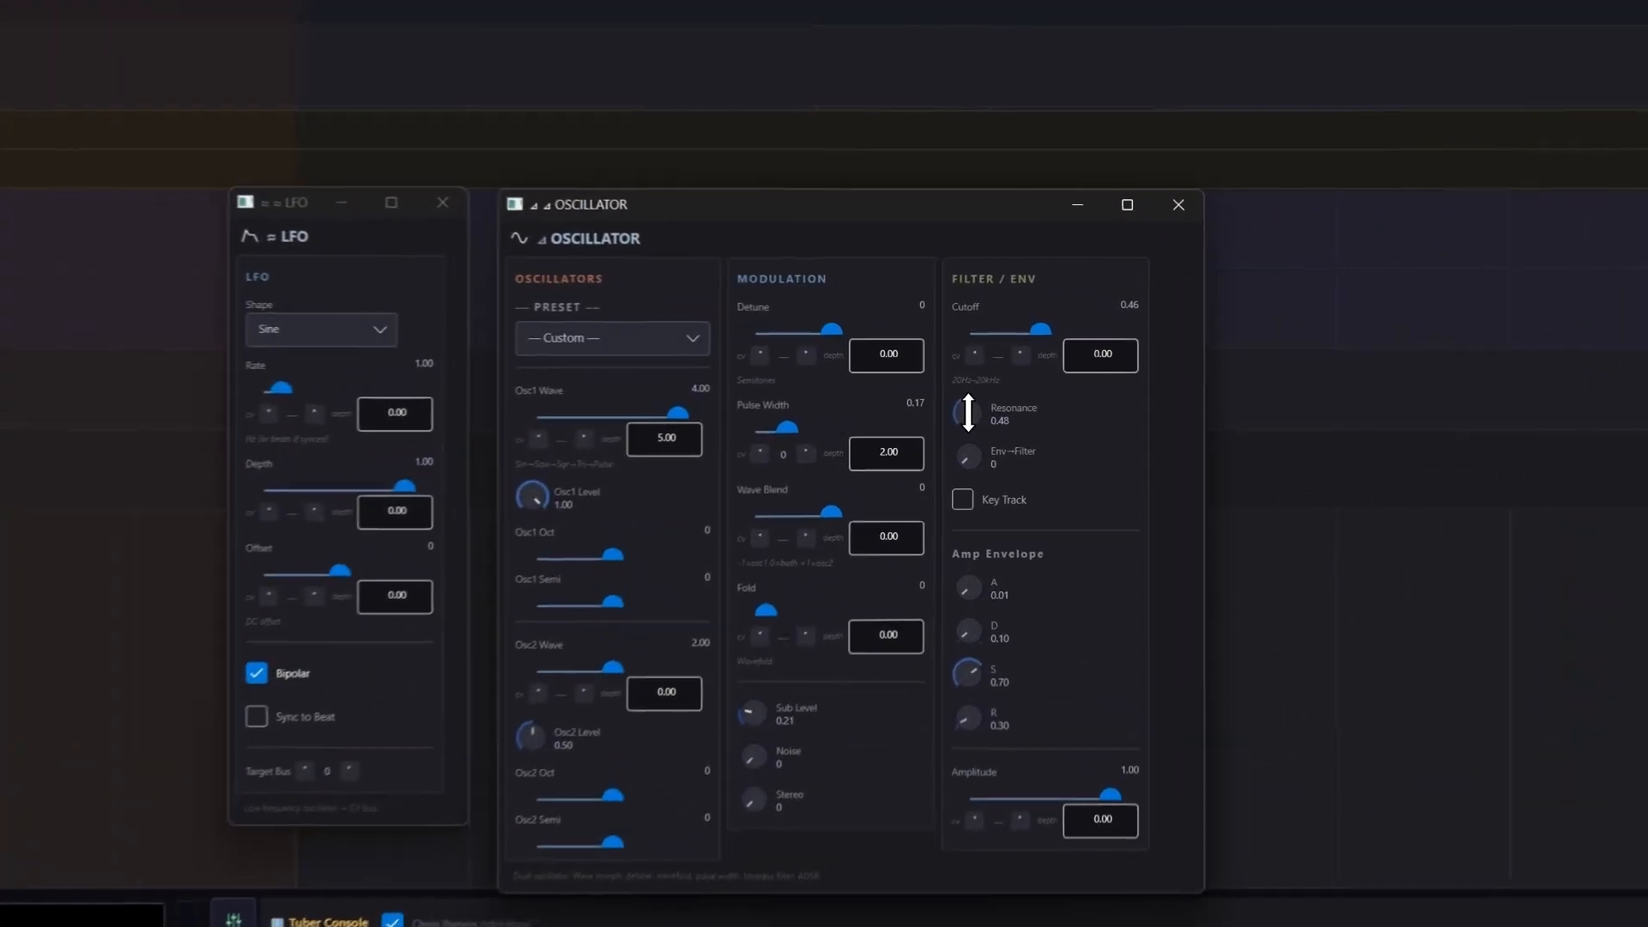
left_click(1018, 359)
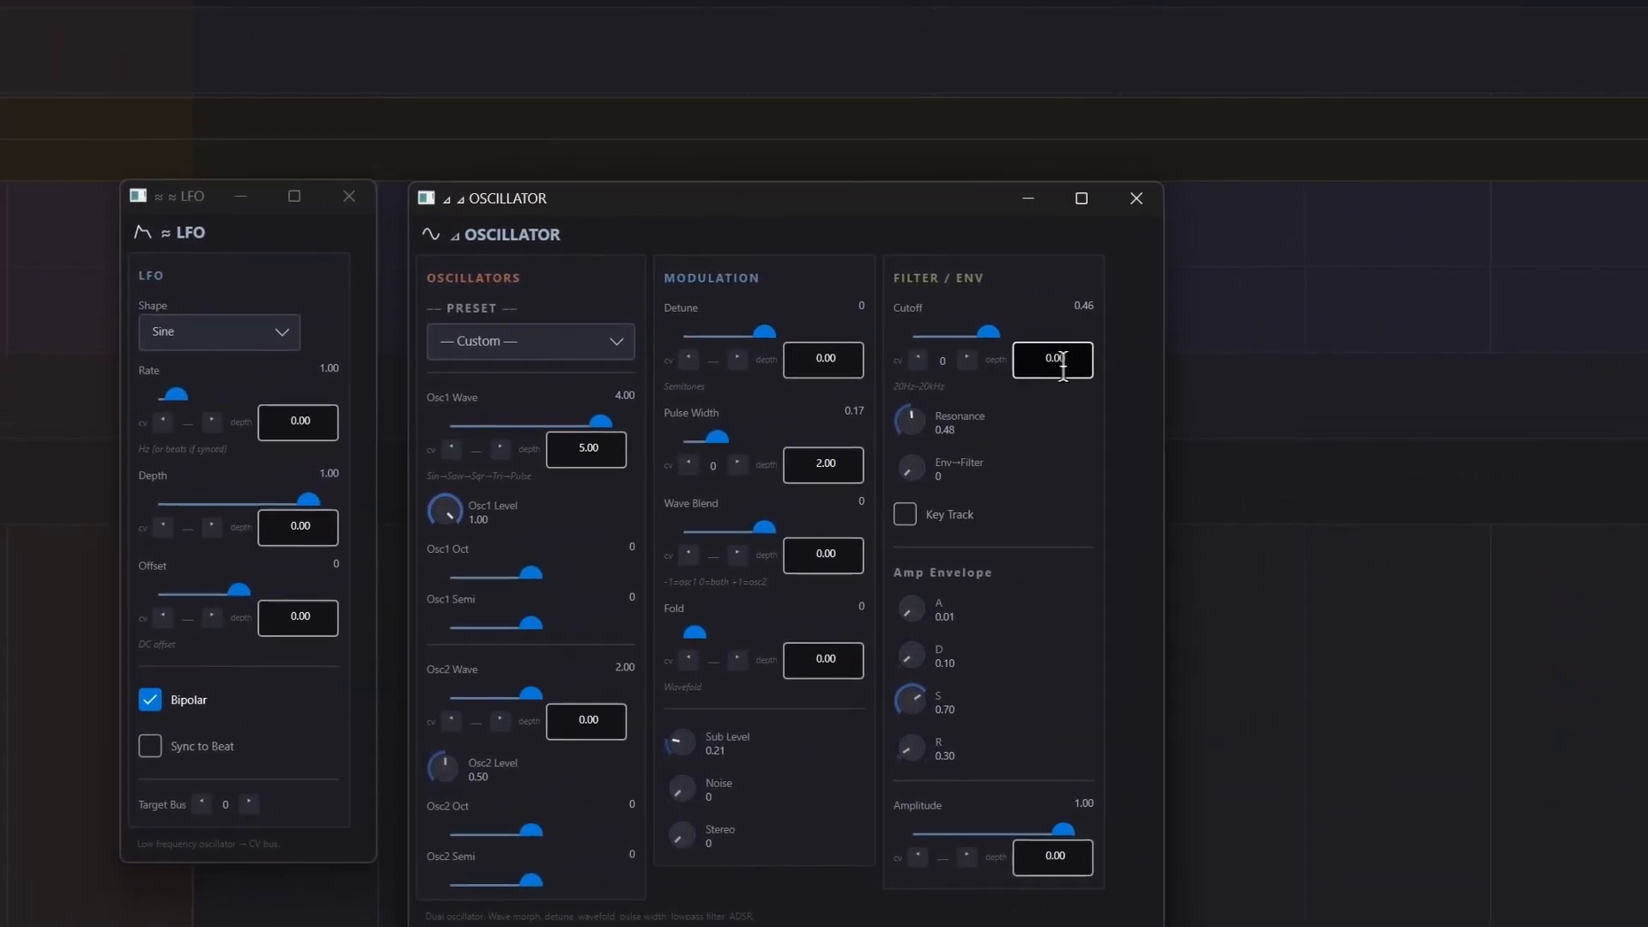
left_click_drag(1114, 360, 978, 326)
type("2")
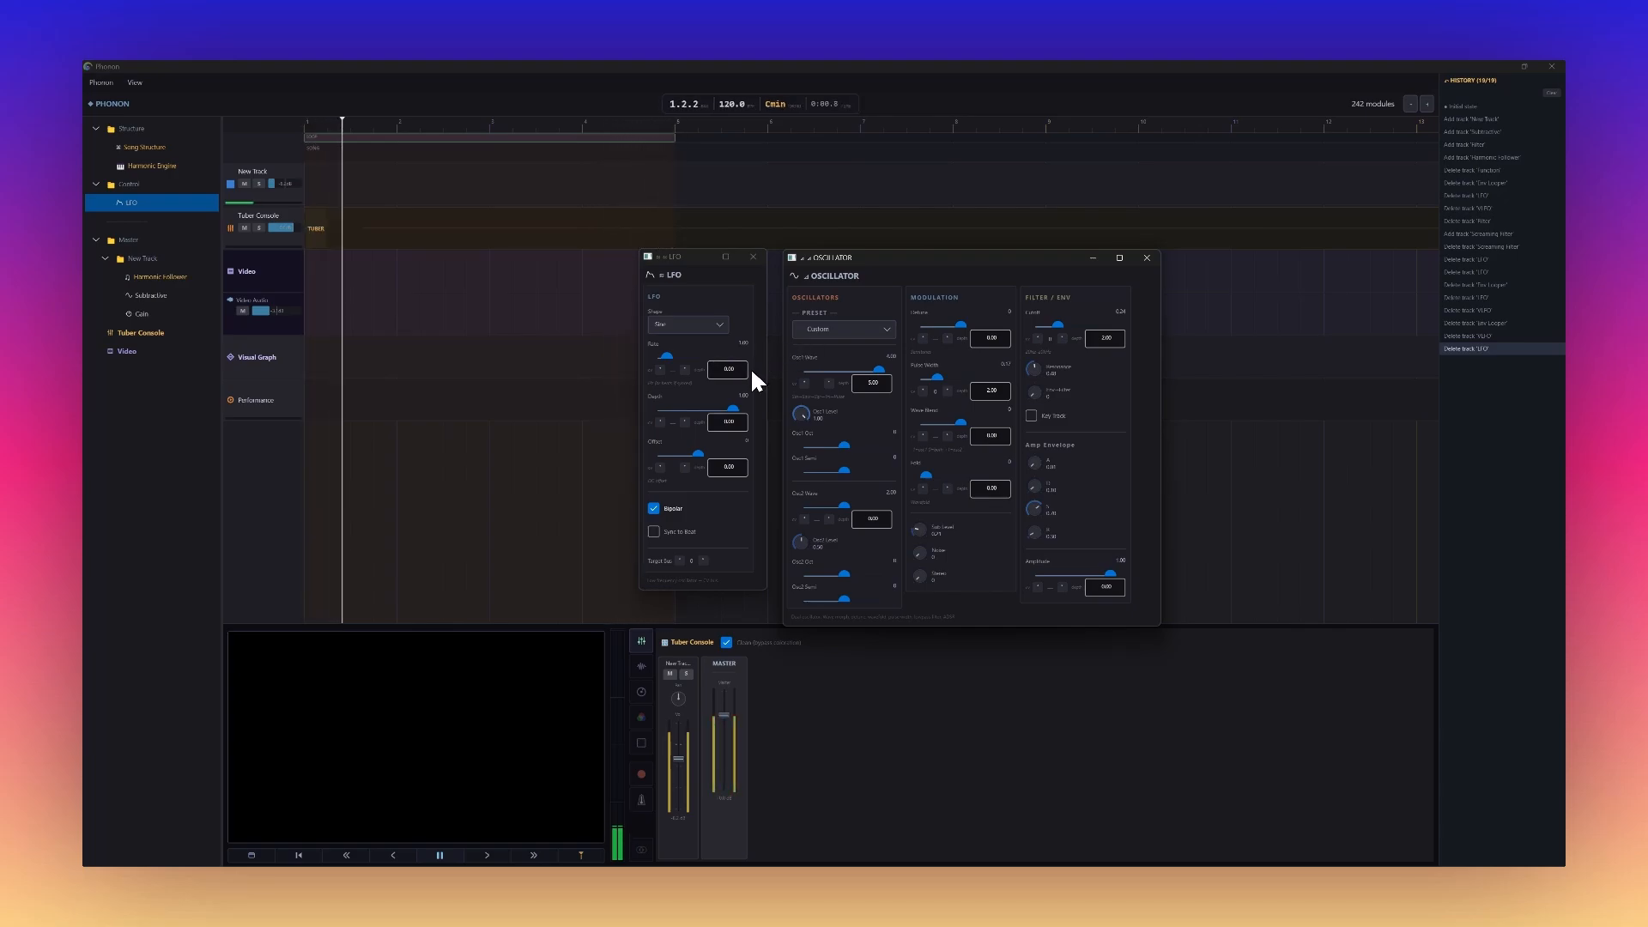
key("space")
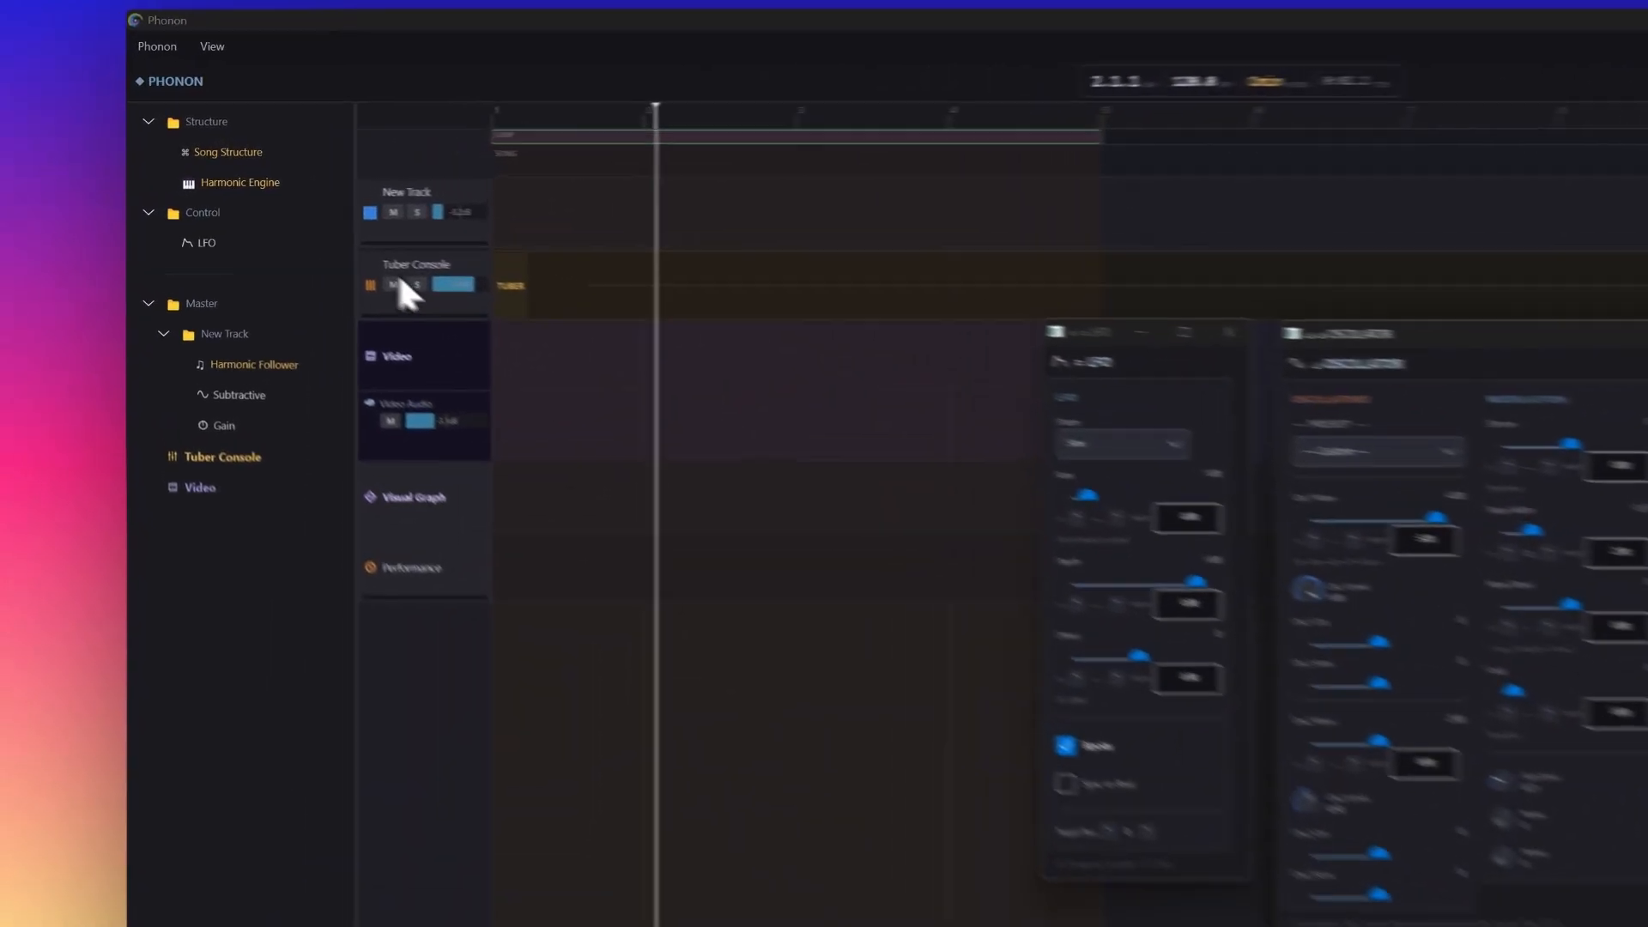
Step: Add a VLFO control module to the Control folder, open it and move its window clear of the module tree
right_click(243, 219)
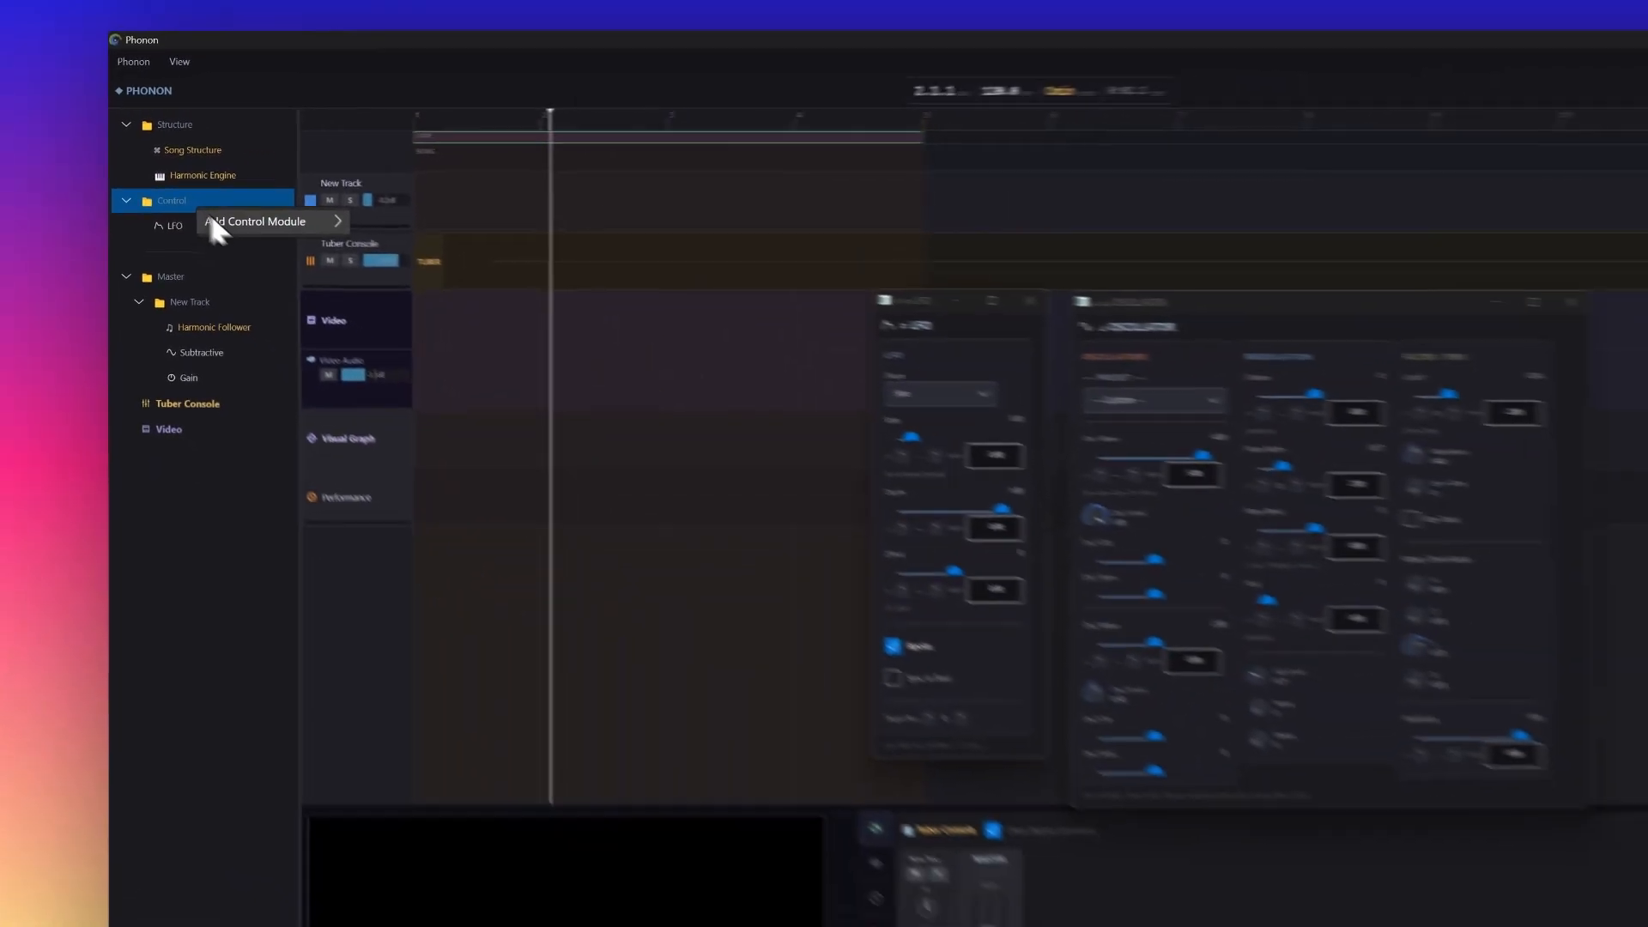
mouse_move(215, 222)
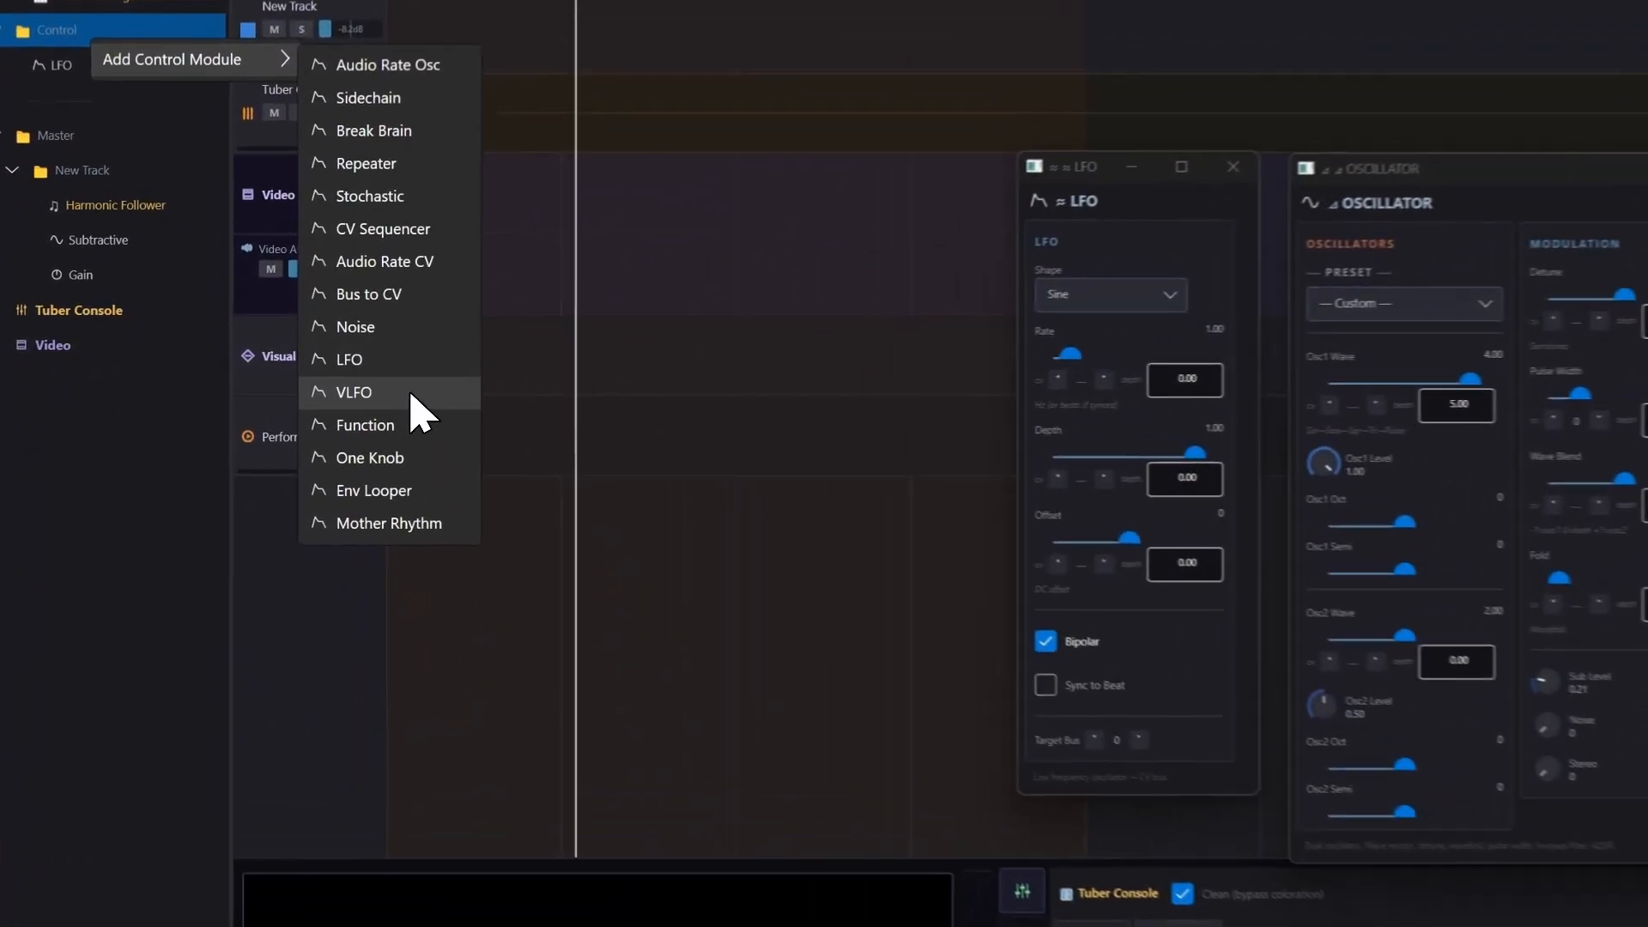
left_click(424, 396)
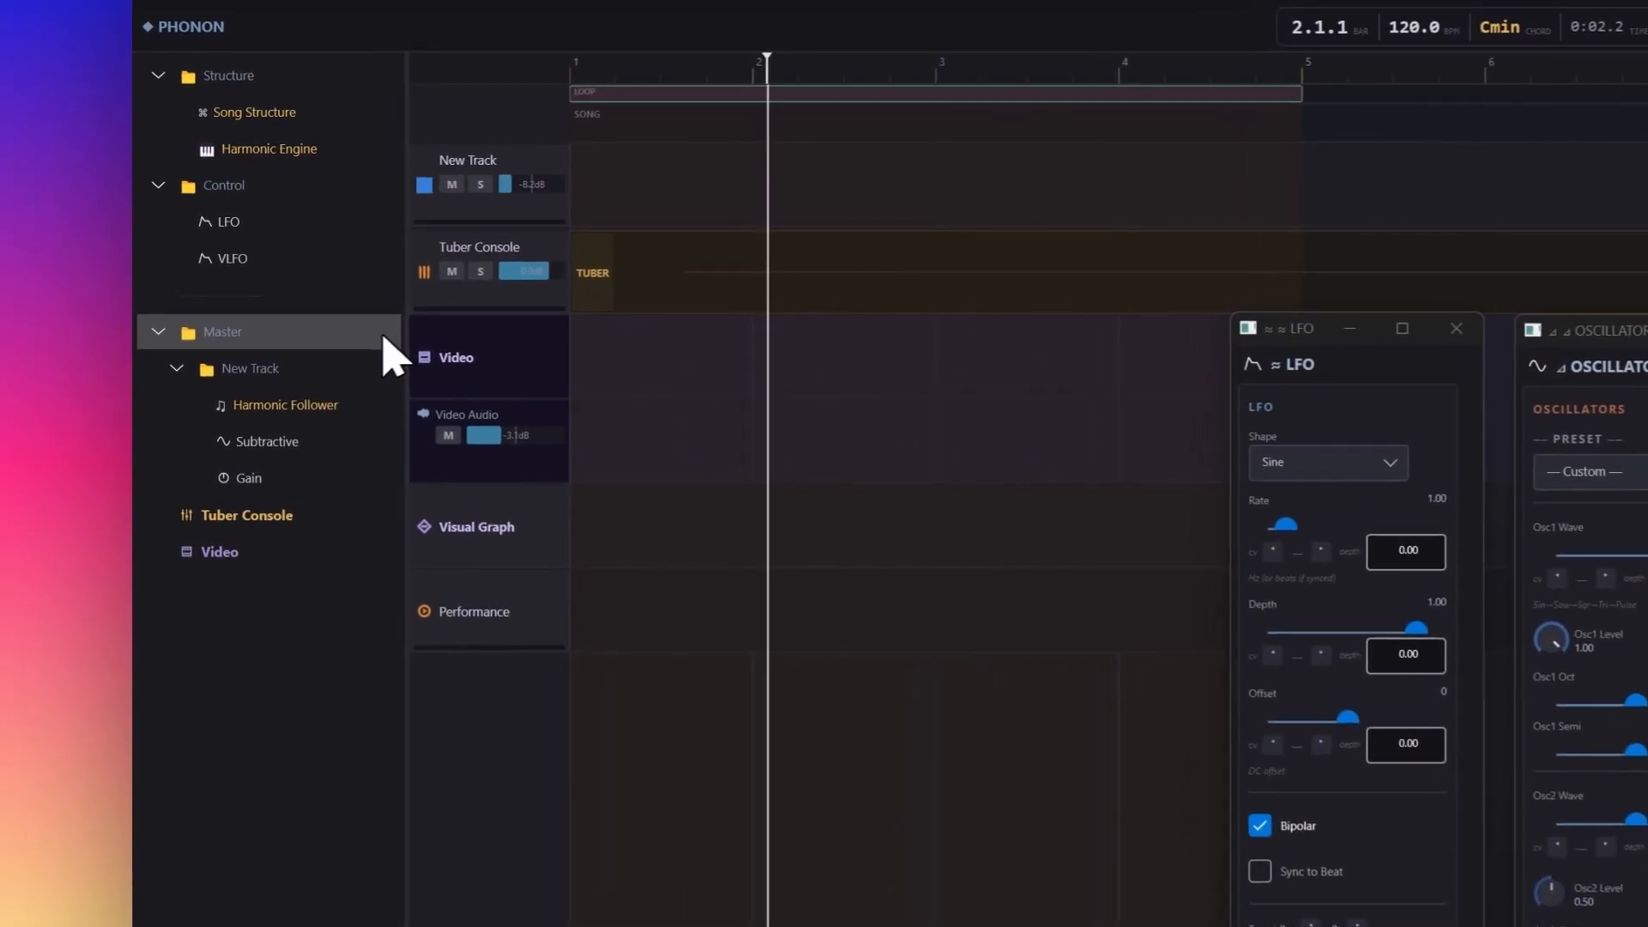
left_click(296, 262)
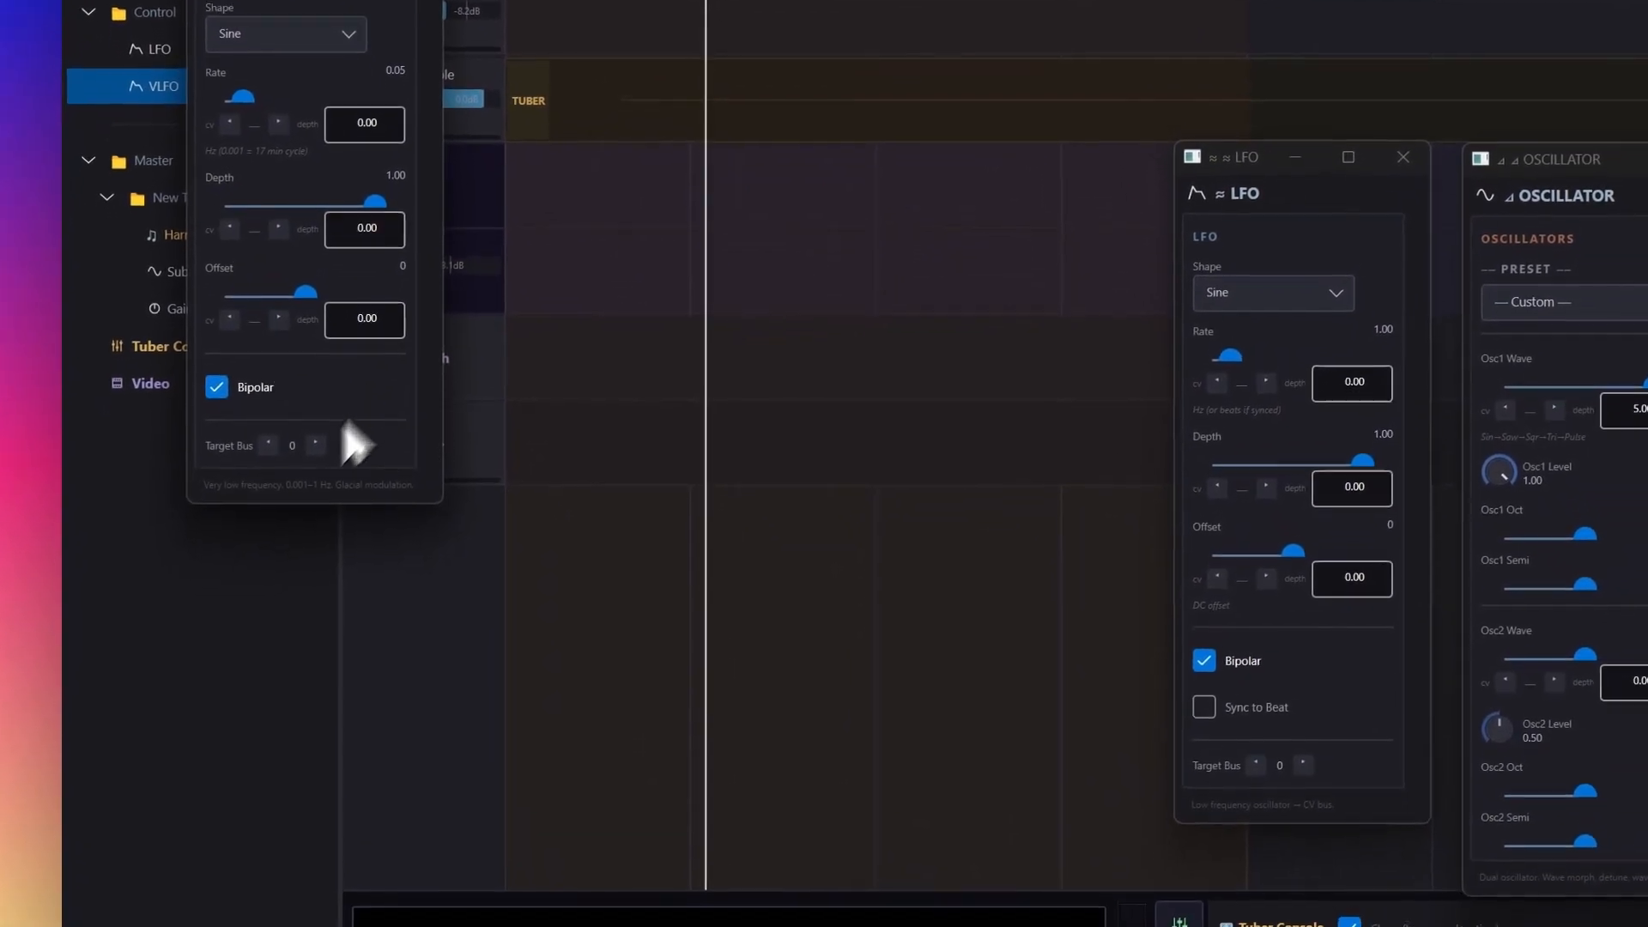
left_click_drag(306, 166, 502, 289)
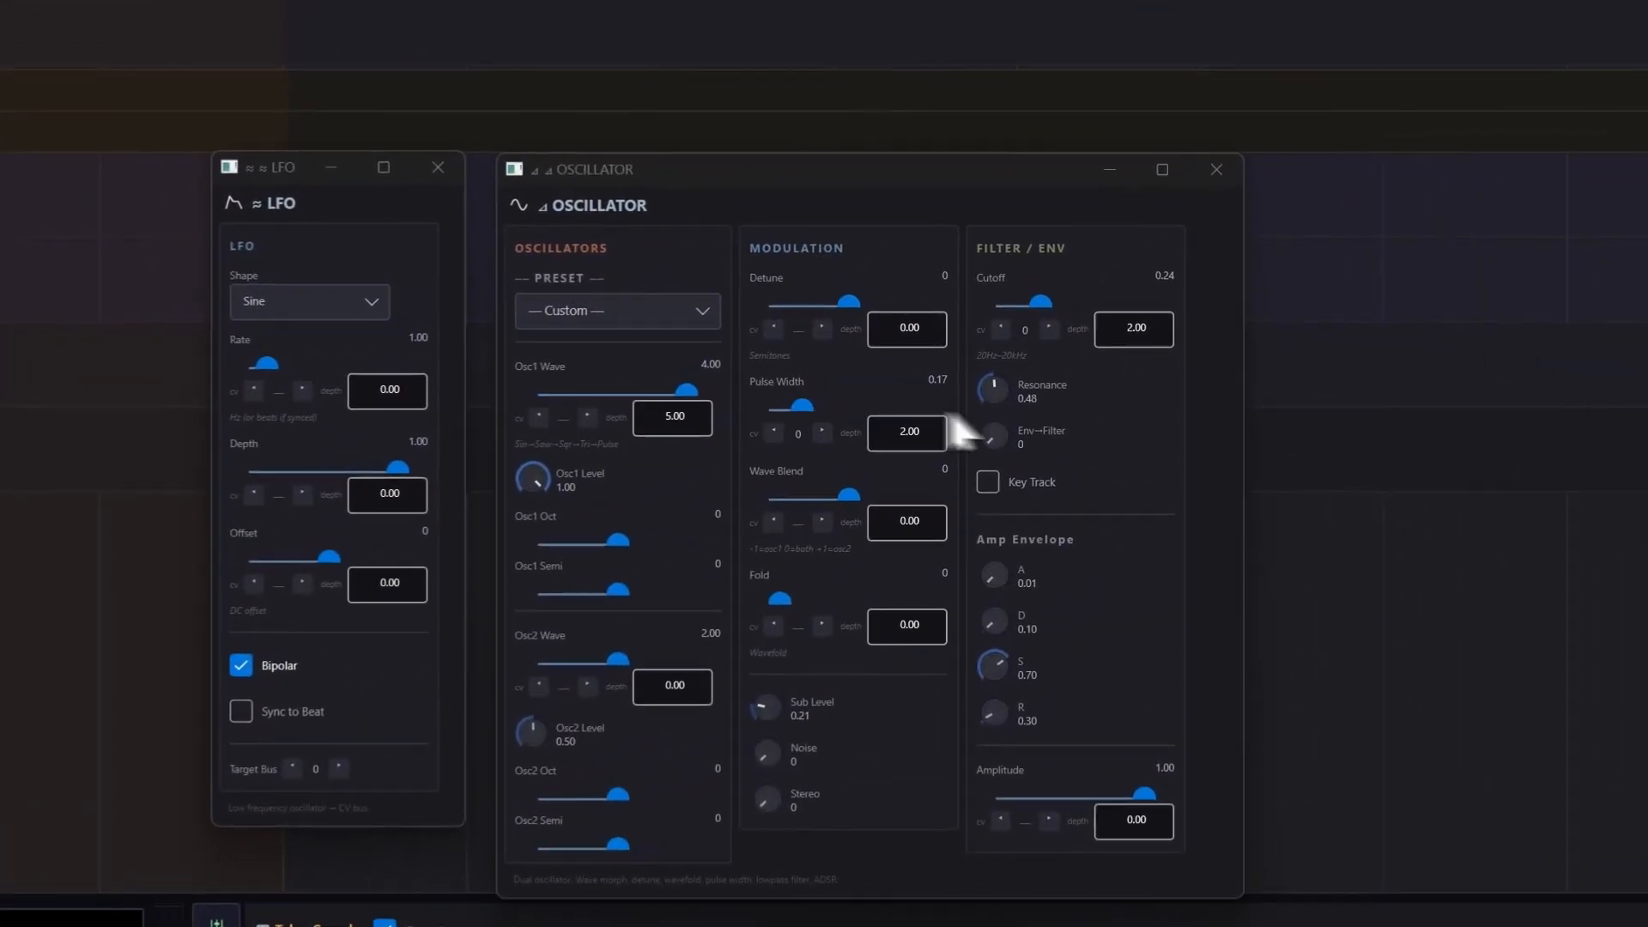
Step: Apply CV modulation to the oscillator's filter Resonance from CV bus 1 at depth 1.000
right_click(986, 383)
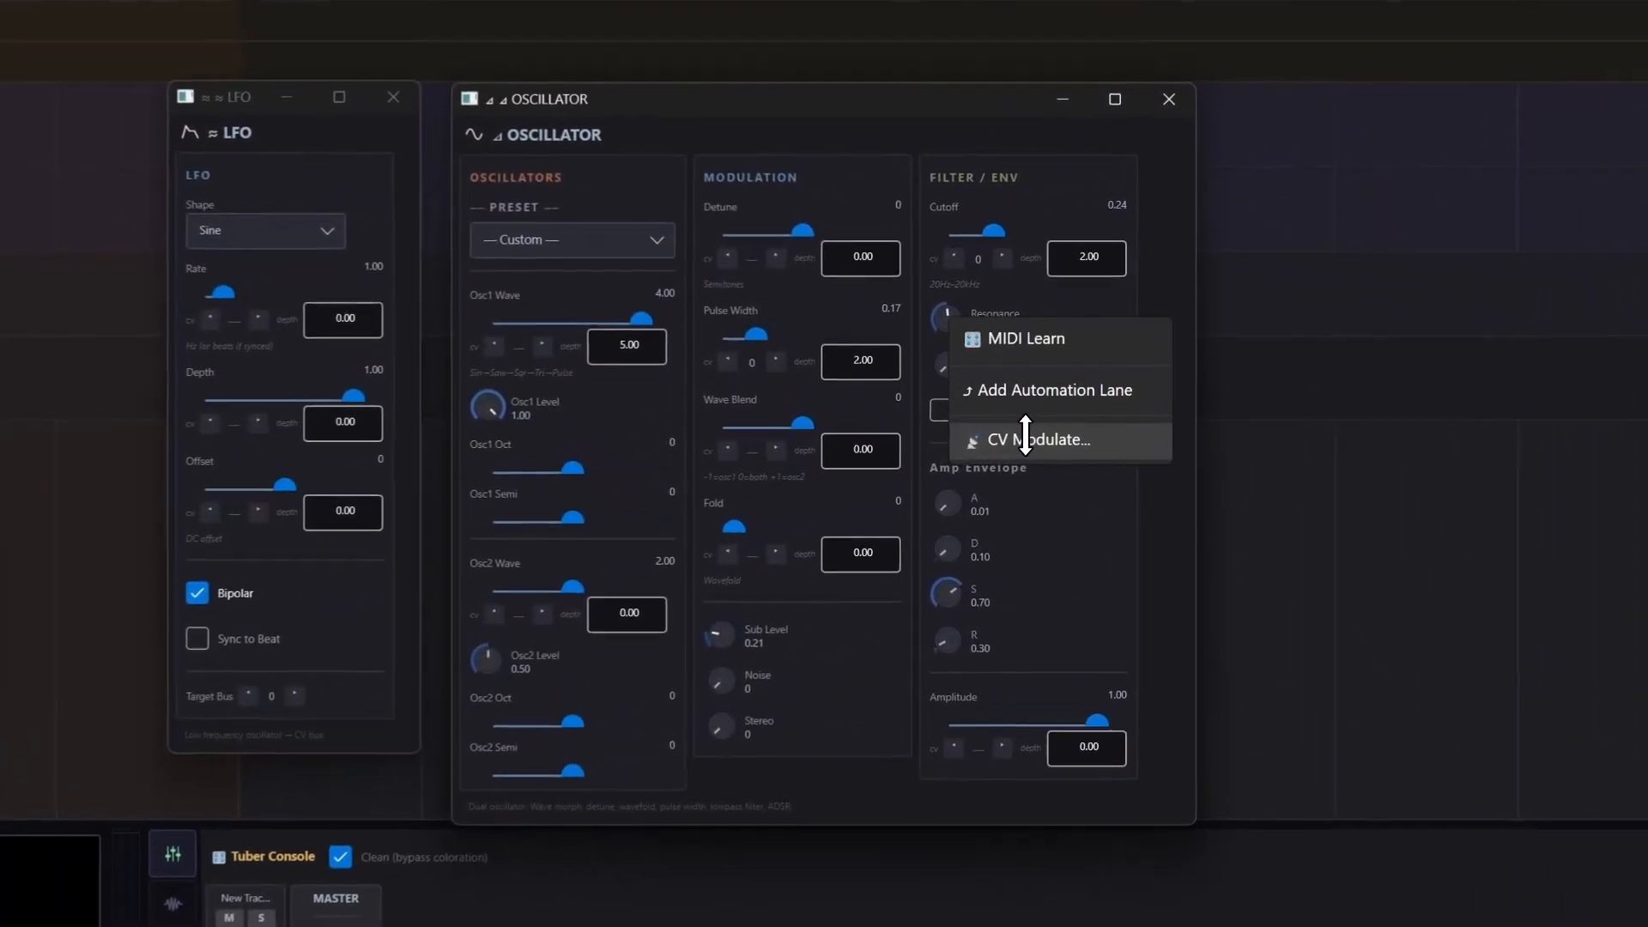
left_click(1025, 439)
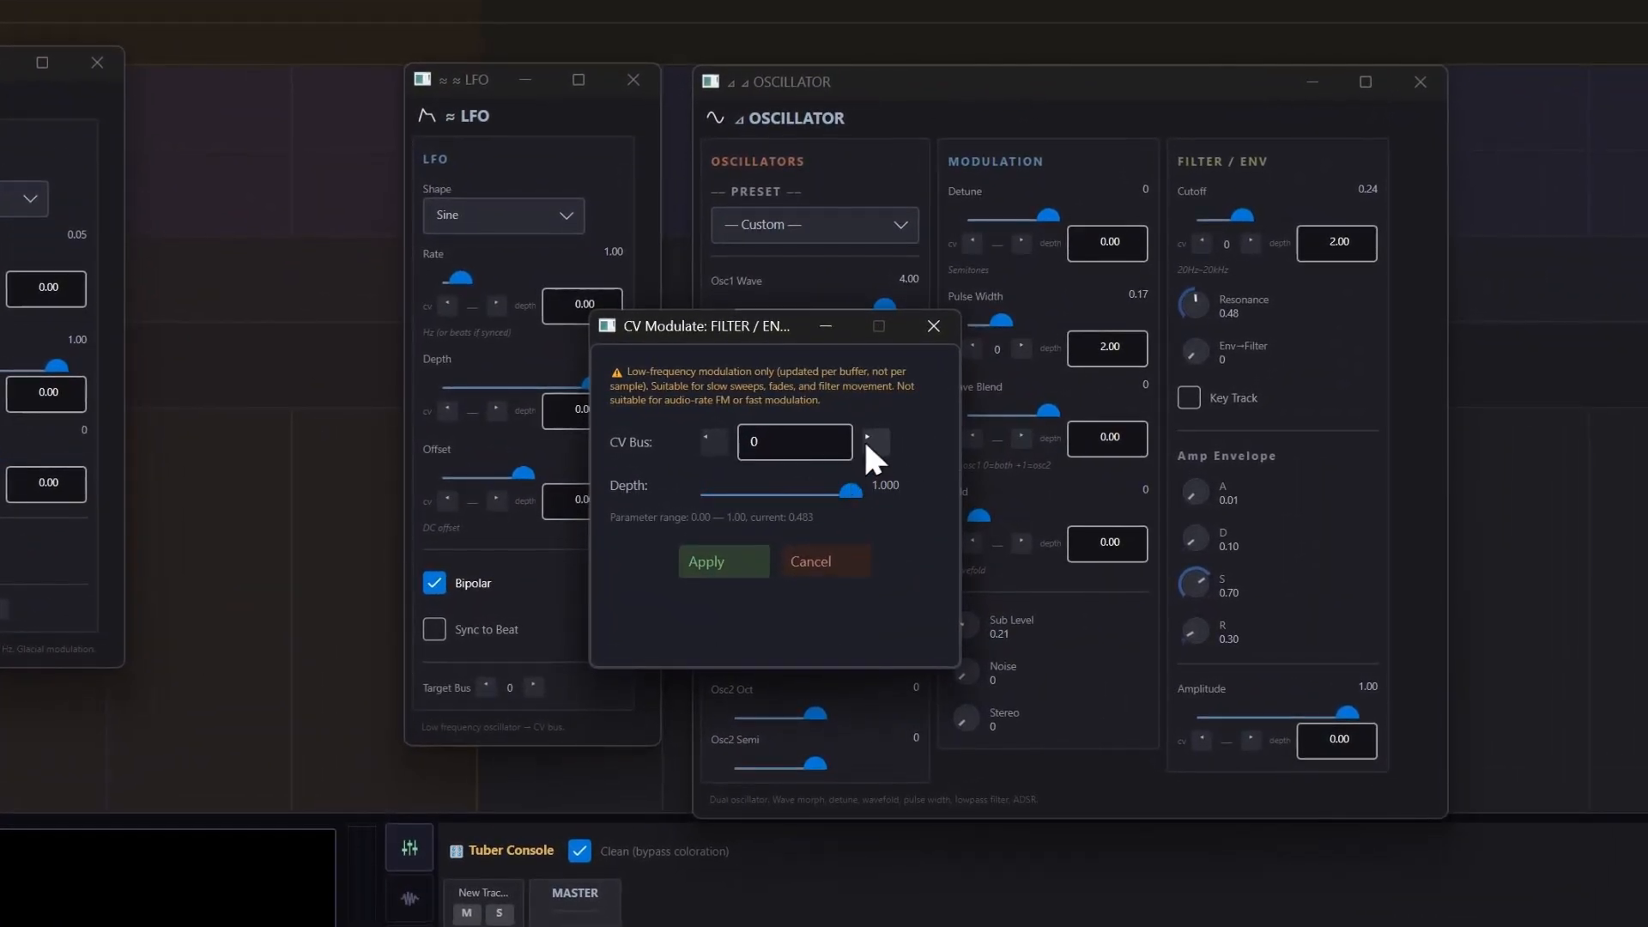
left_click(867, 439)
left_click(738, 563)
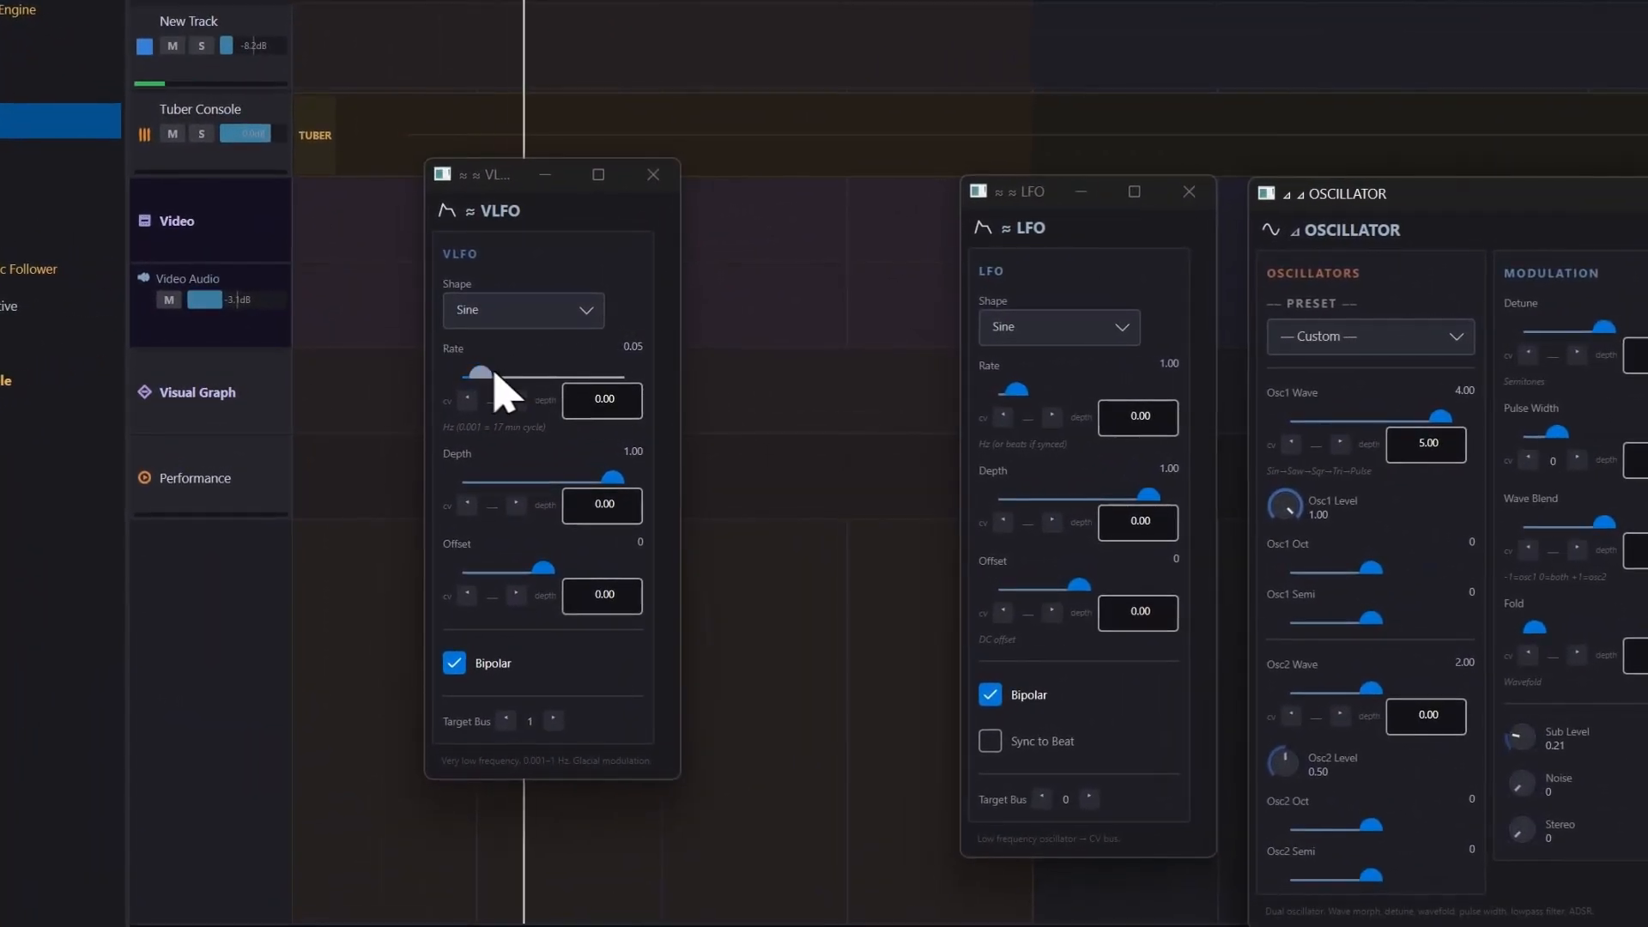
Step: Set the VLFO's rate to 0.17 and its depth to 0.37 while listening, and stop playback
left_click_drag(494, 375, 503, 370)
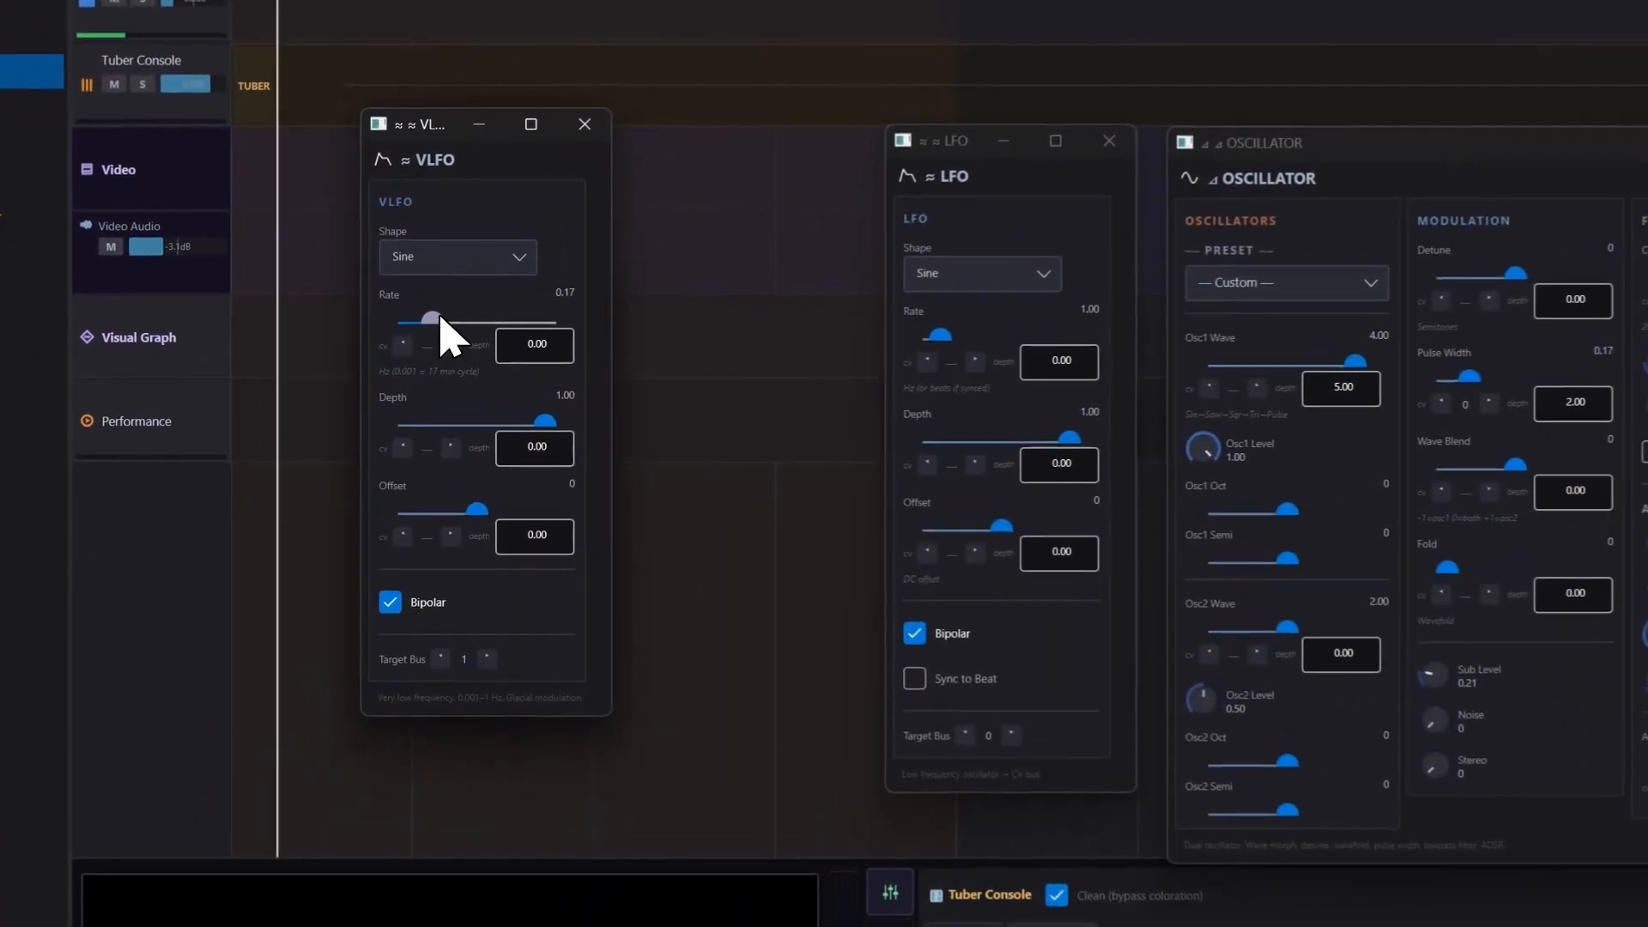
left_click_drag(544, 421, 493, 412)
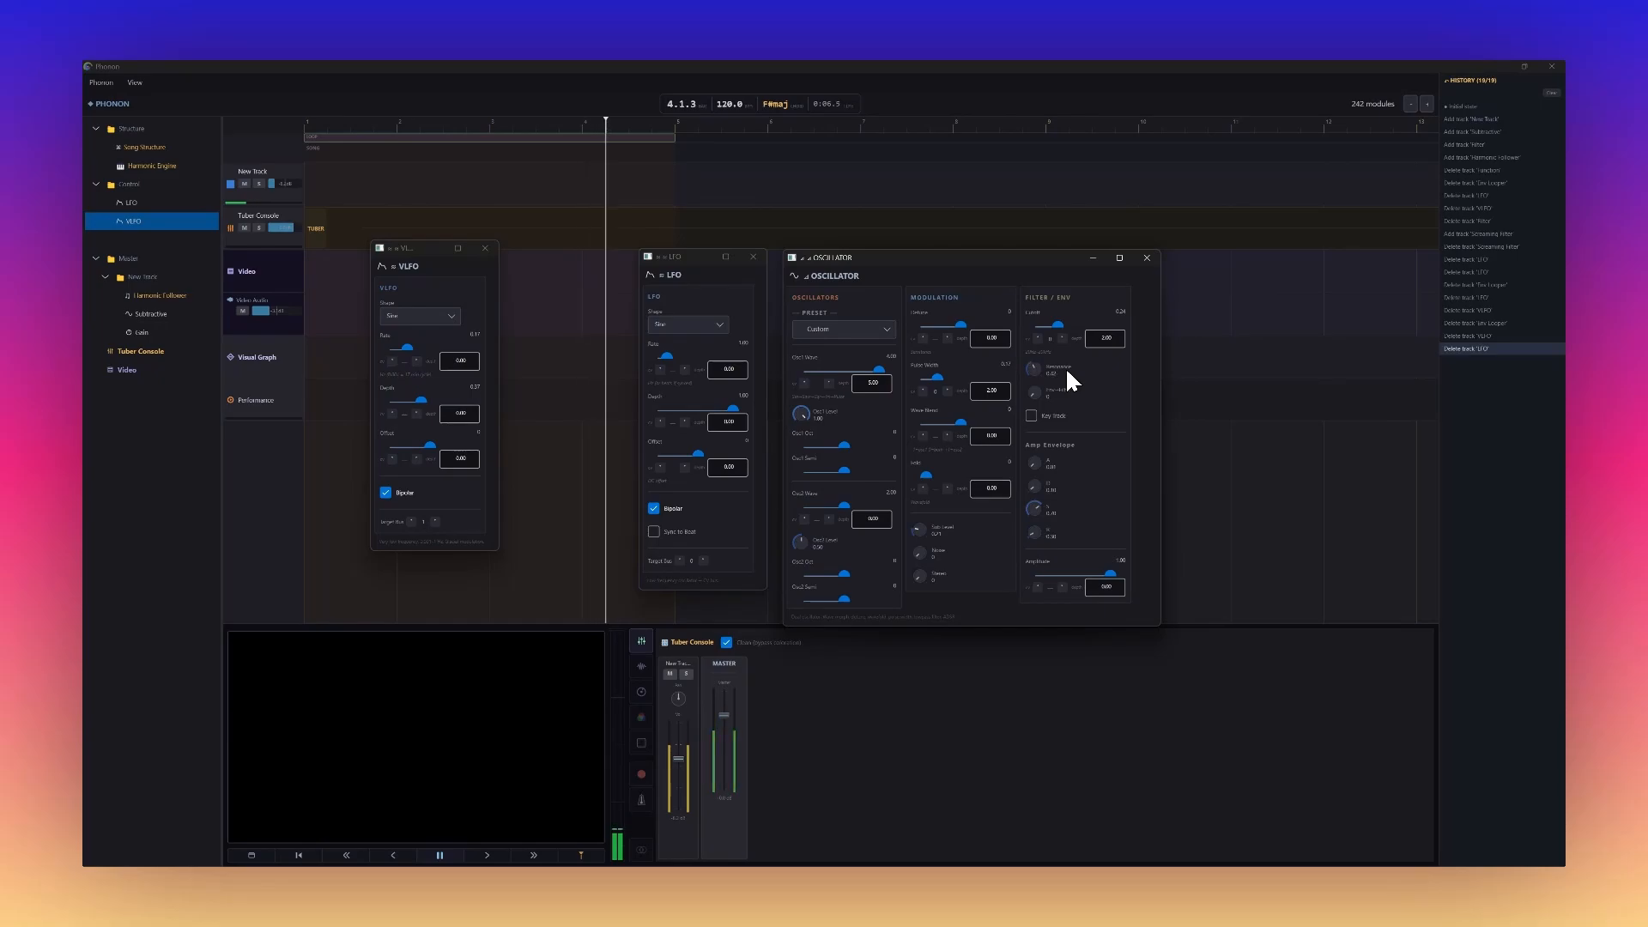
key("space")
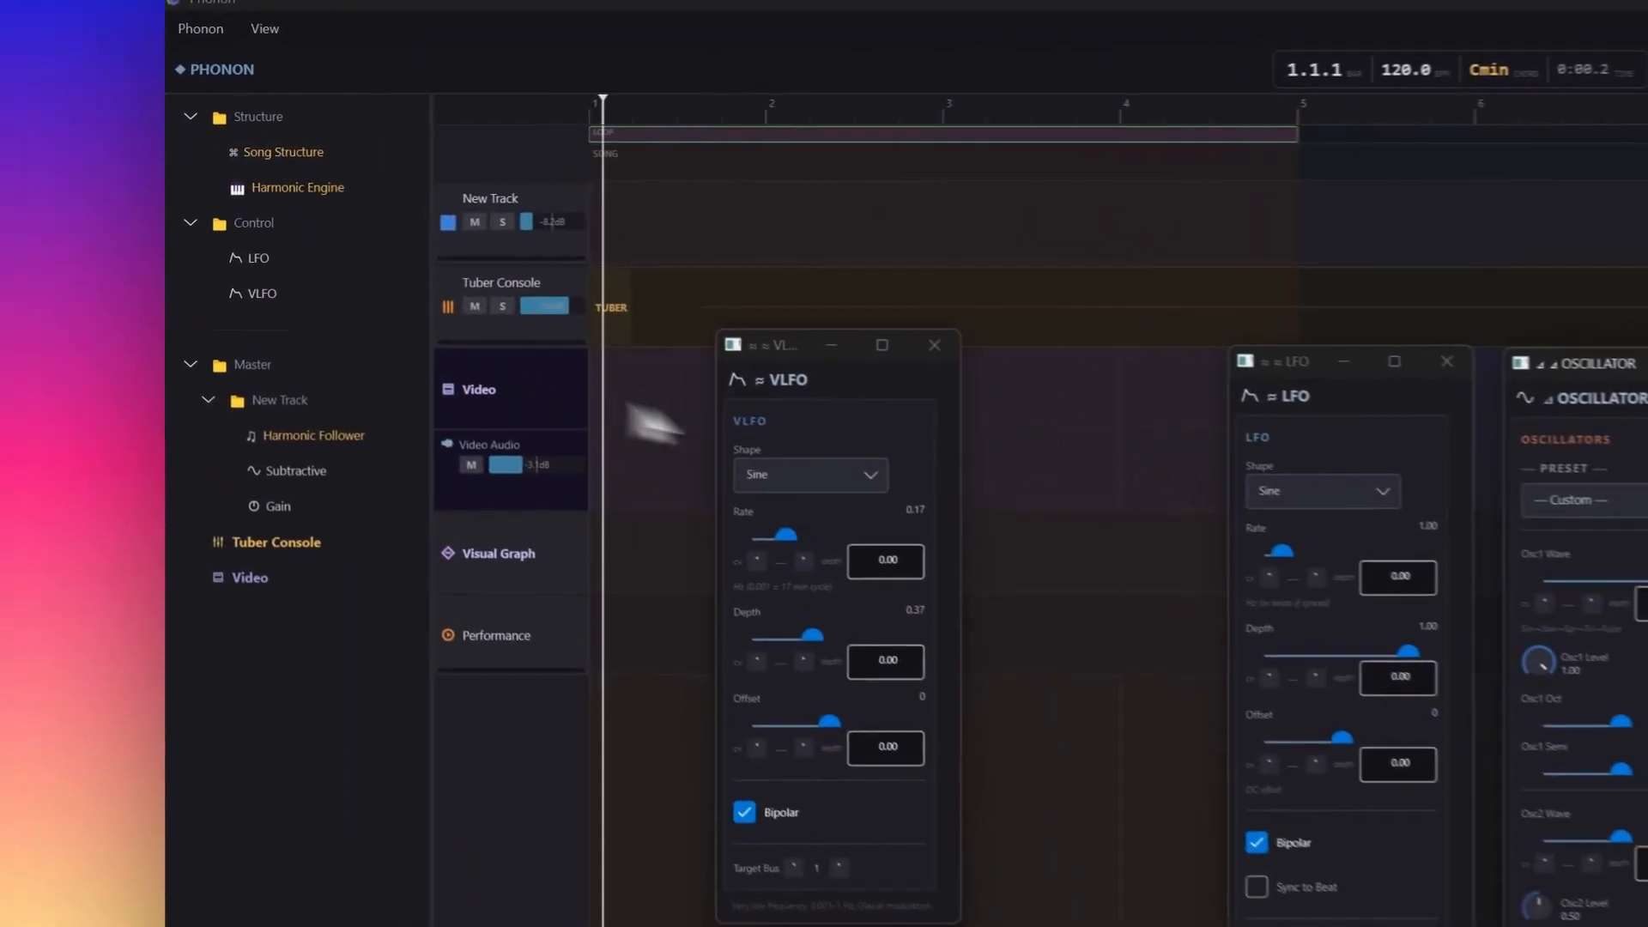
Step: Add an Env Looper control module to the Control folder and open its window
right_click(258, 230)
mouse_move(292, 252)
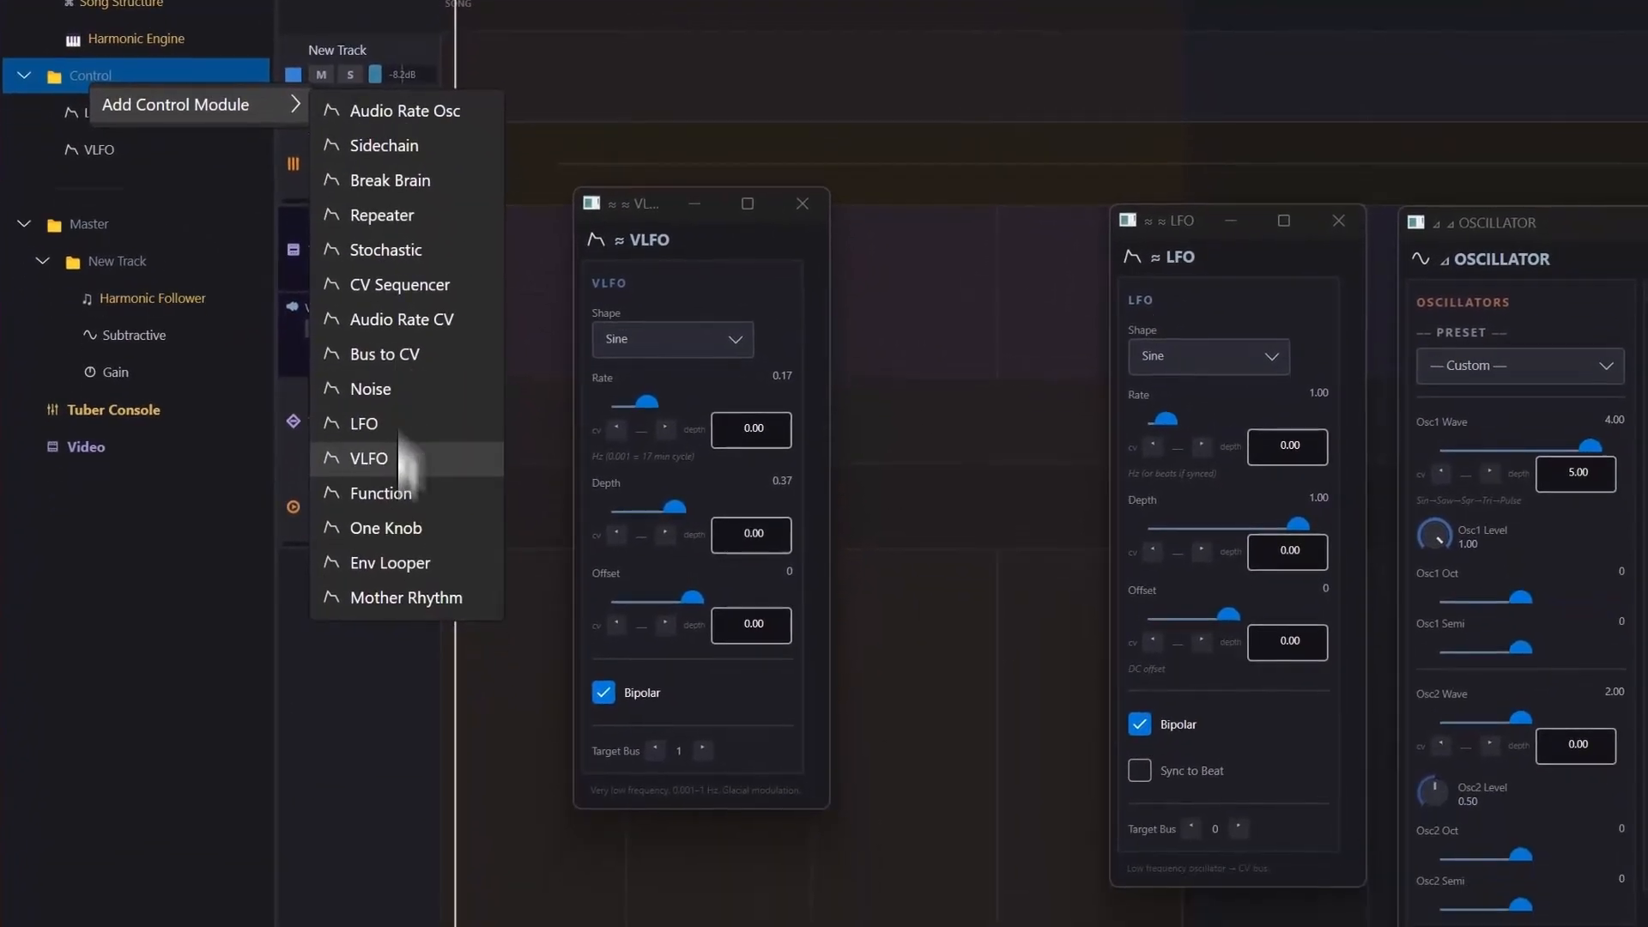
left_click(463, 707)
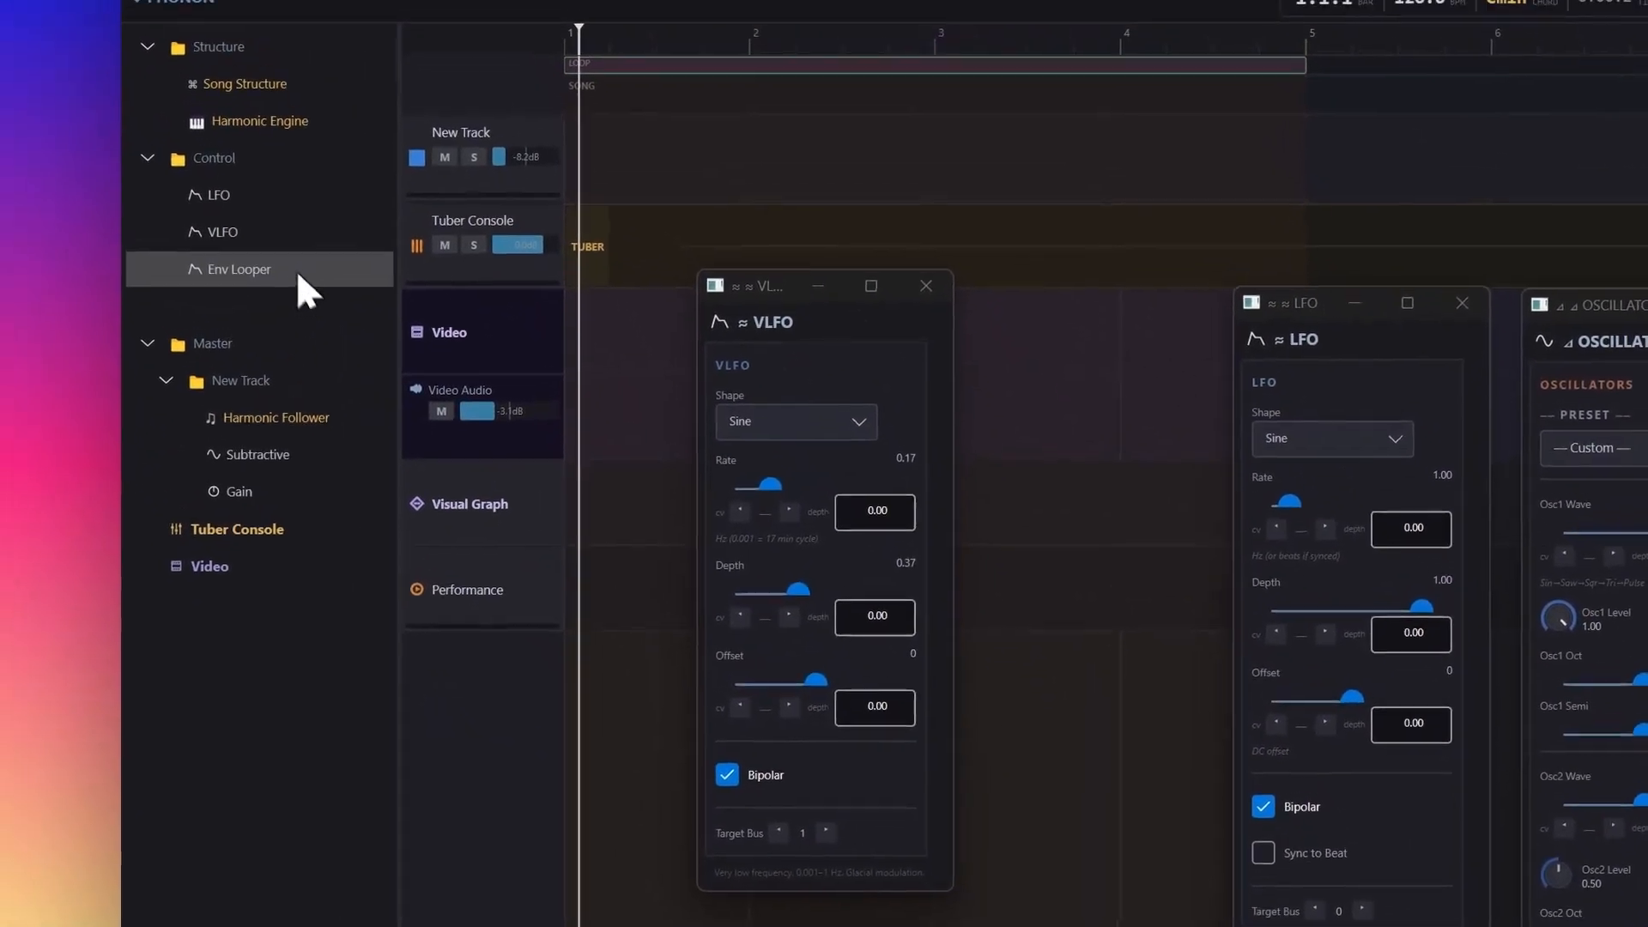
double_click(223, 152)
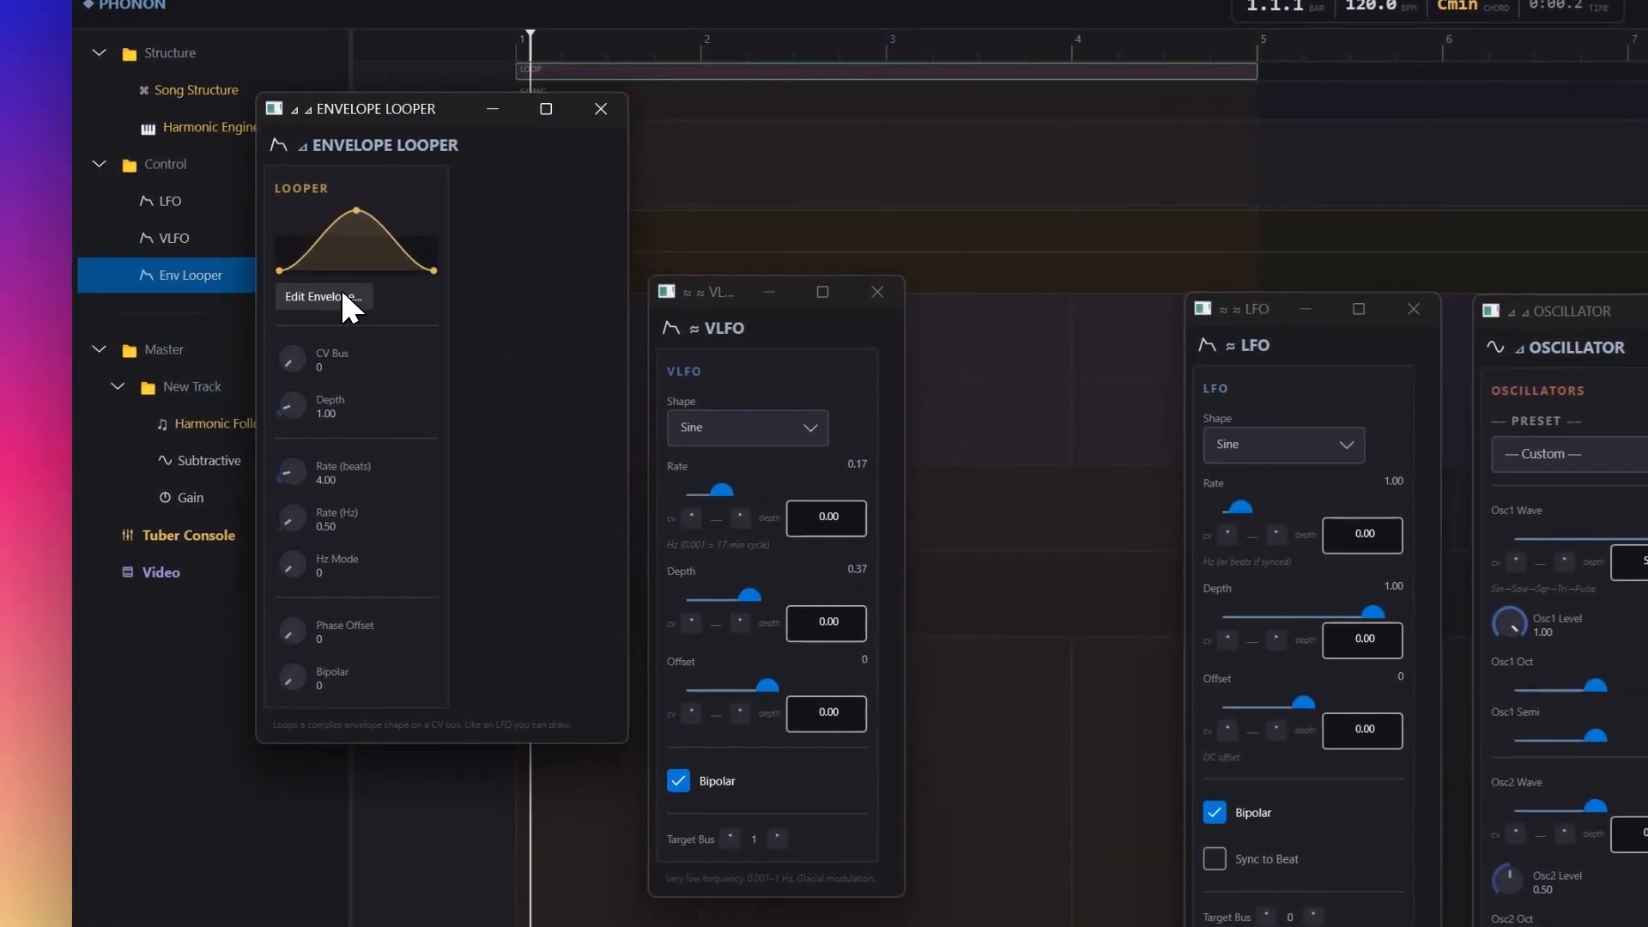
Step: Reshape the Envelope Looper's curve into a jagged zigzag of alternating high and low points, raise its end point to about 0.6, and apply it
left_click(344, 299)
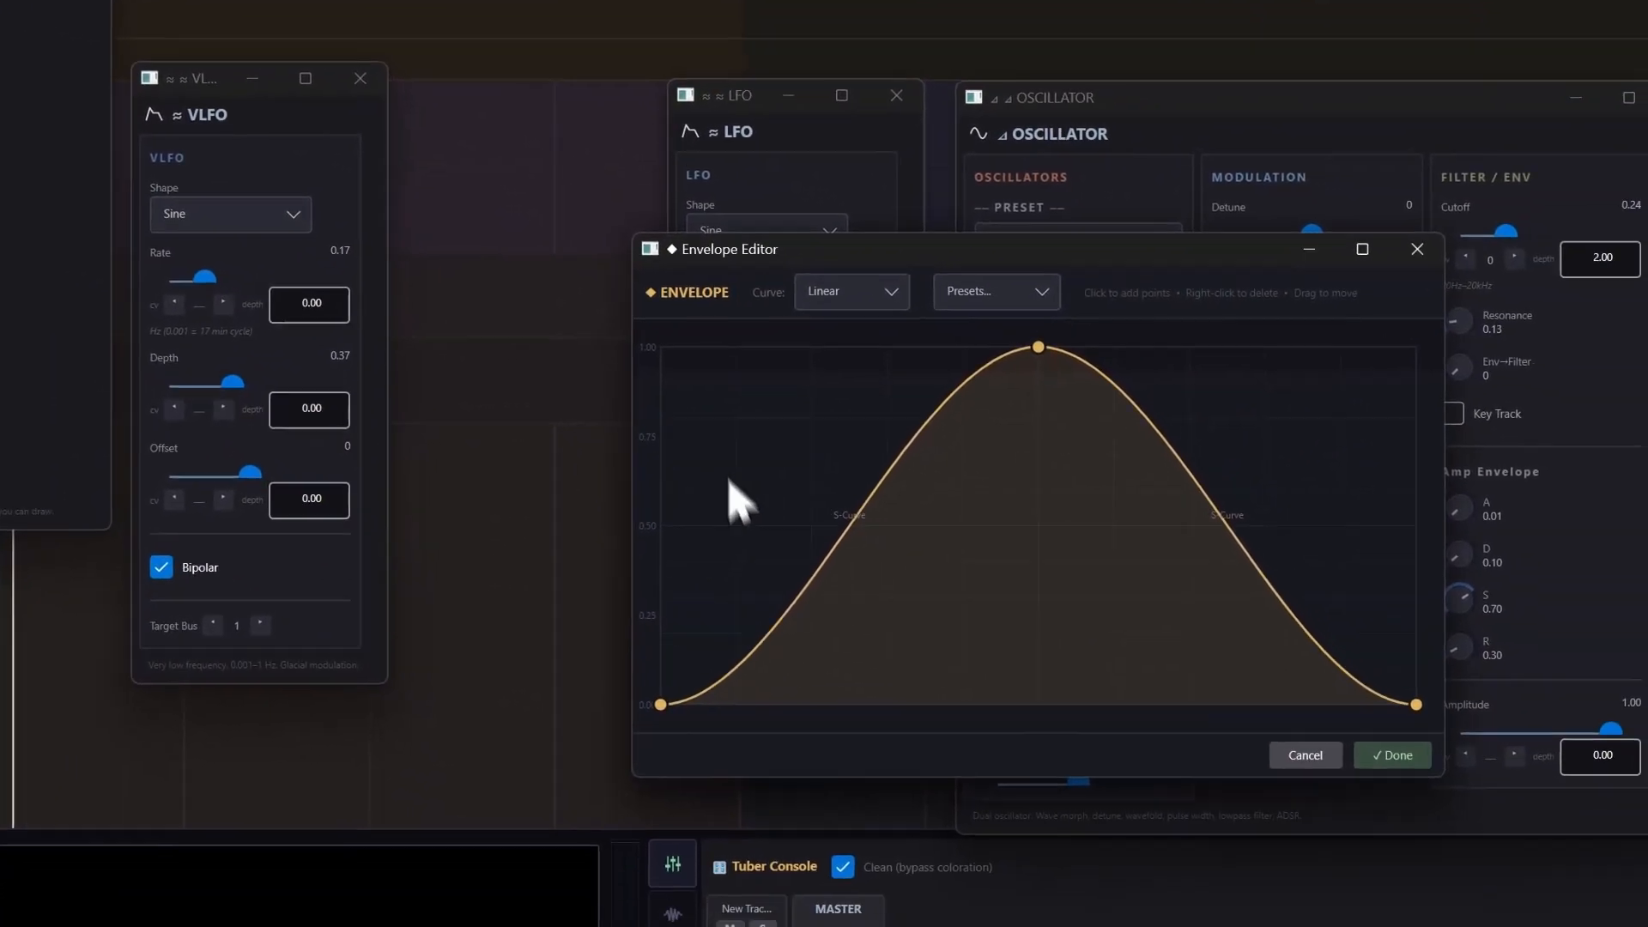
left_click(731, 411)
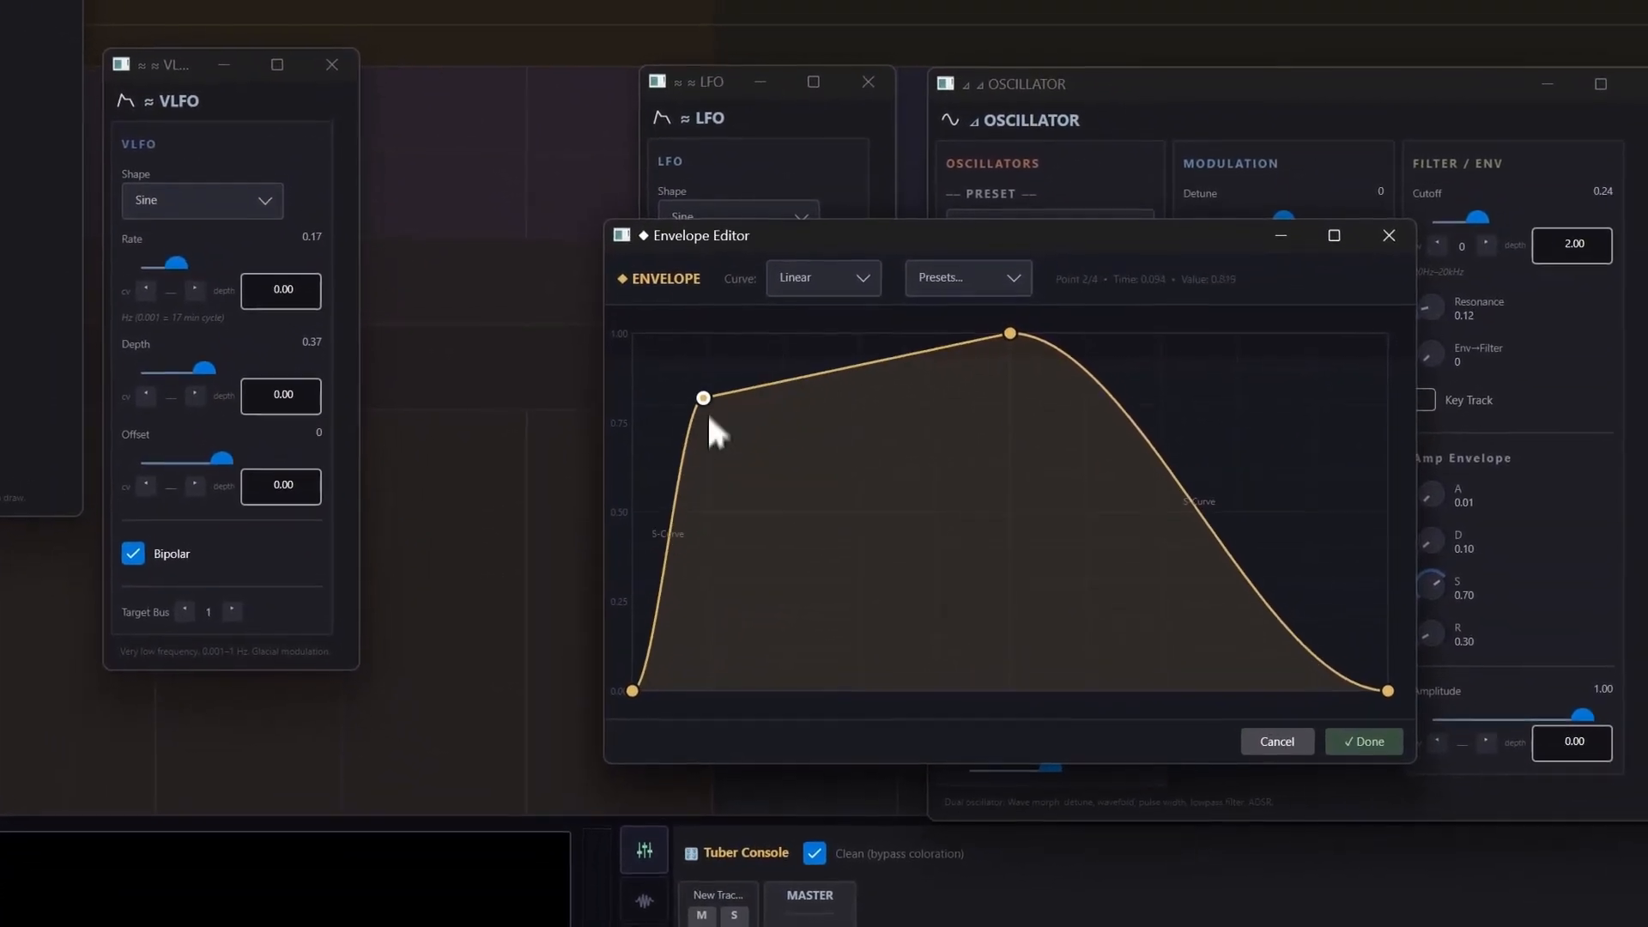
left_click_drag(785, 516, 818, 645)
left_click_drag(878, 575, 894, 433)
left_click_drag(939, 448, 962, 585)
left_click_drag(822, 573, 830, 670)
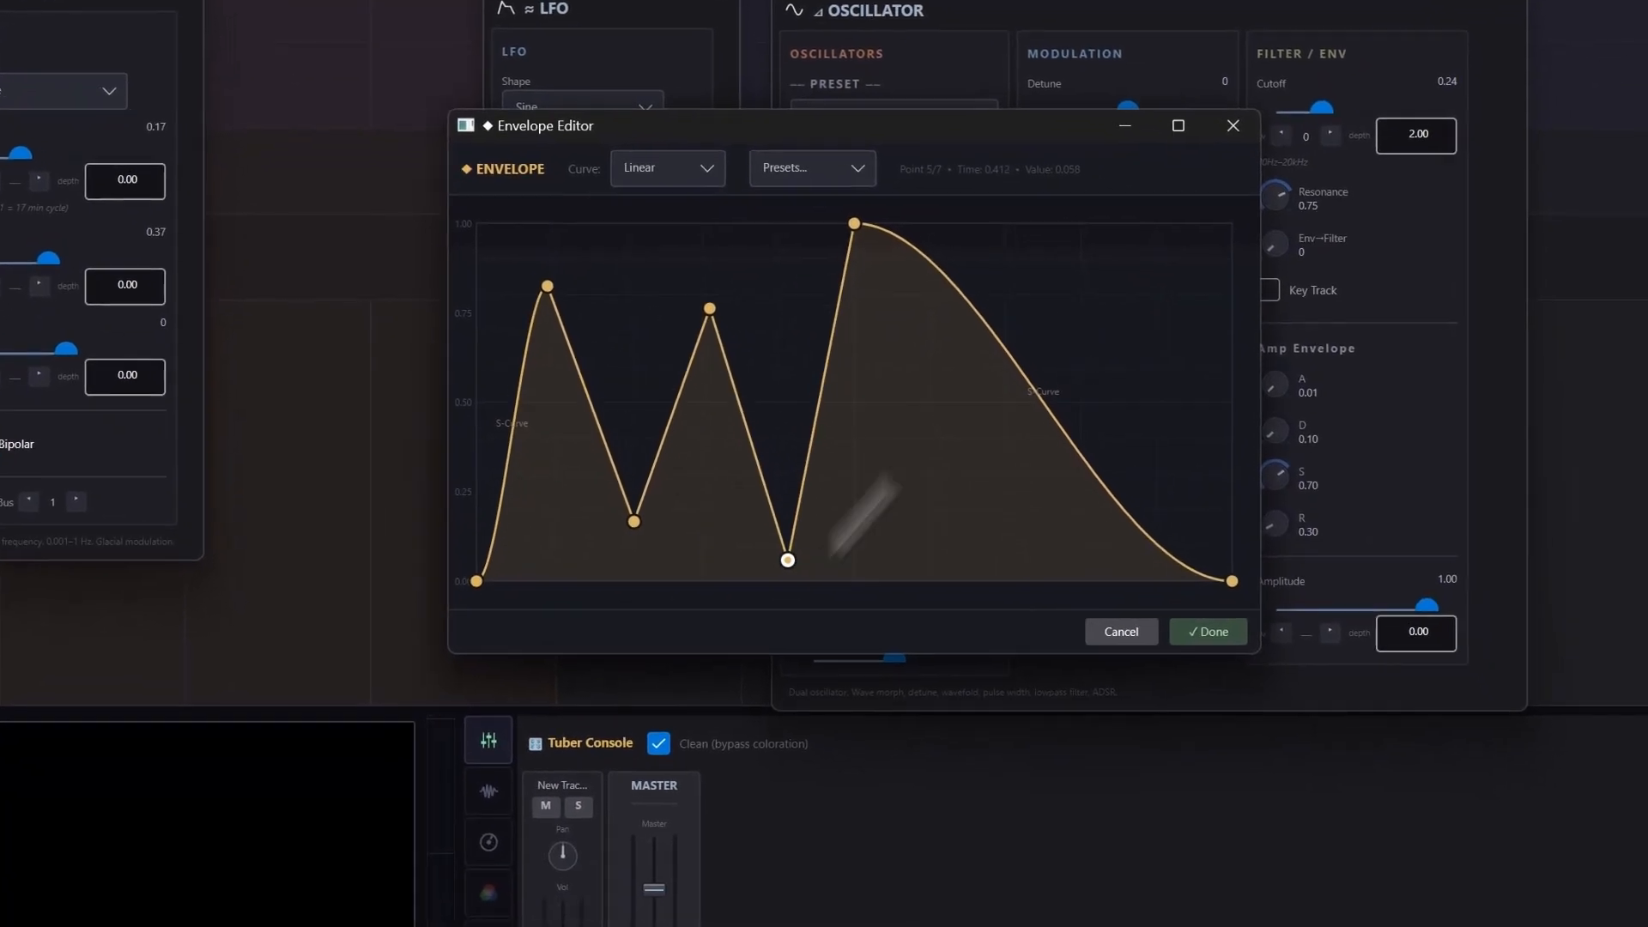
left_click(911, 515)
left_click_drag(960, 464, 986, 333)
left_click_drag(1024, 430, 1015, 595)
left_click_drag(878, 609, 869, 685)
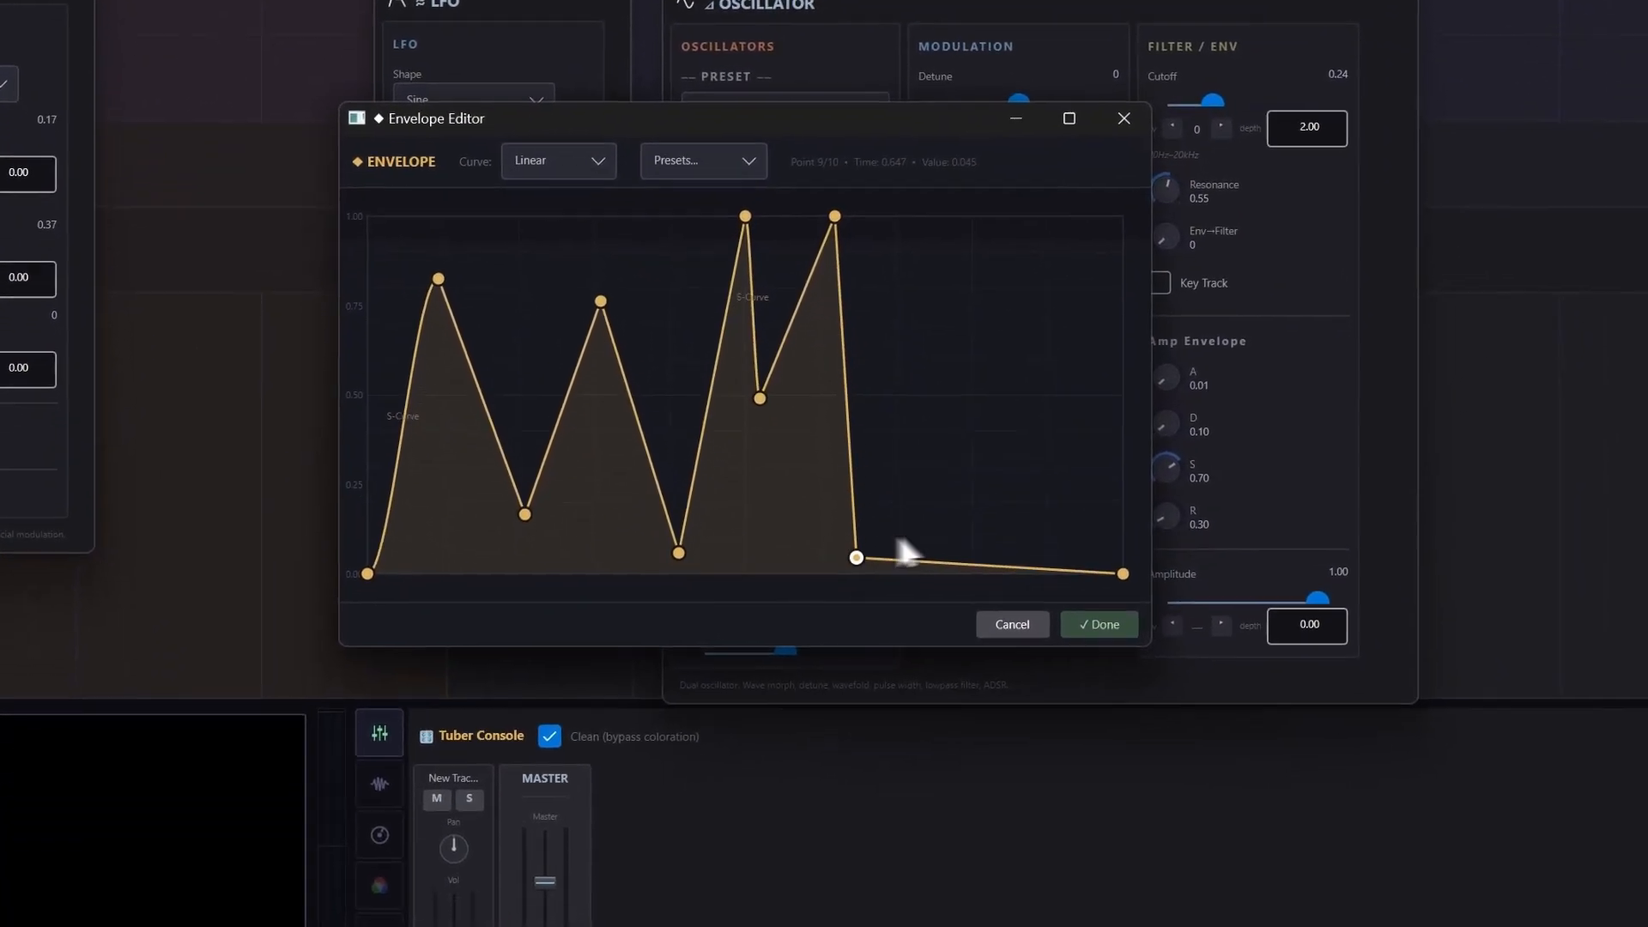
left_click_drag(932, 498, 920, 448)
left_click_drag(991, 503, 937, 365)
left_click_drag(969, 429, 970, 626)
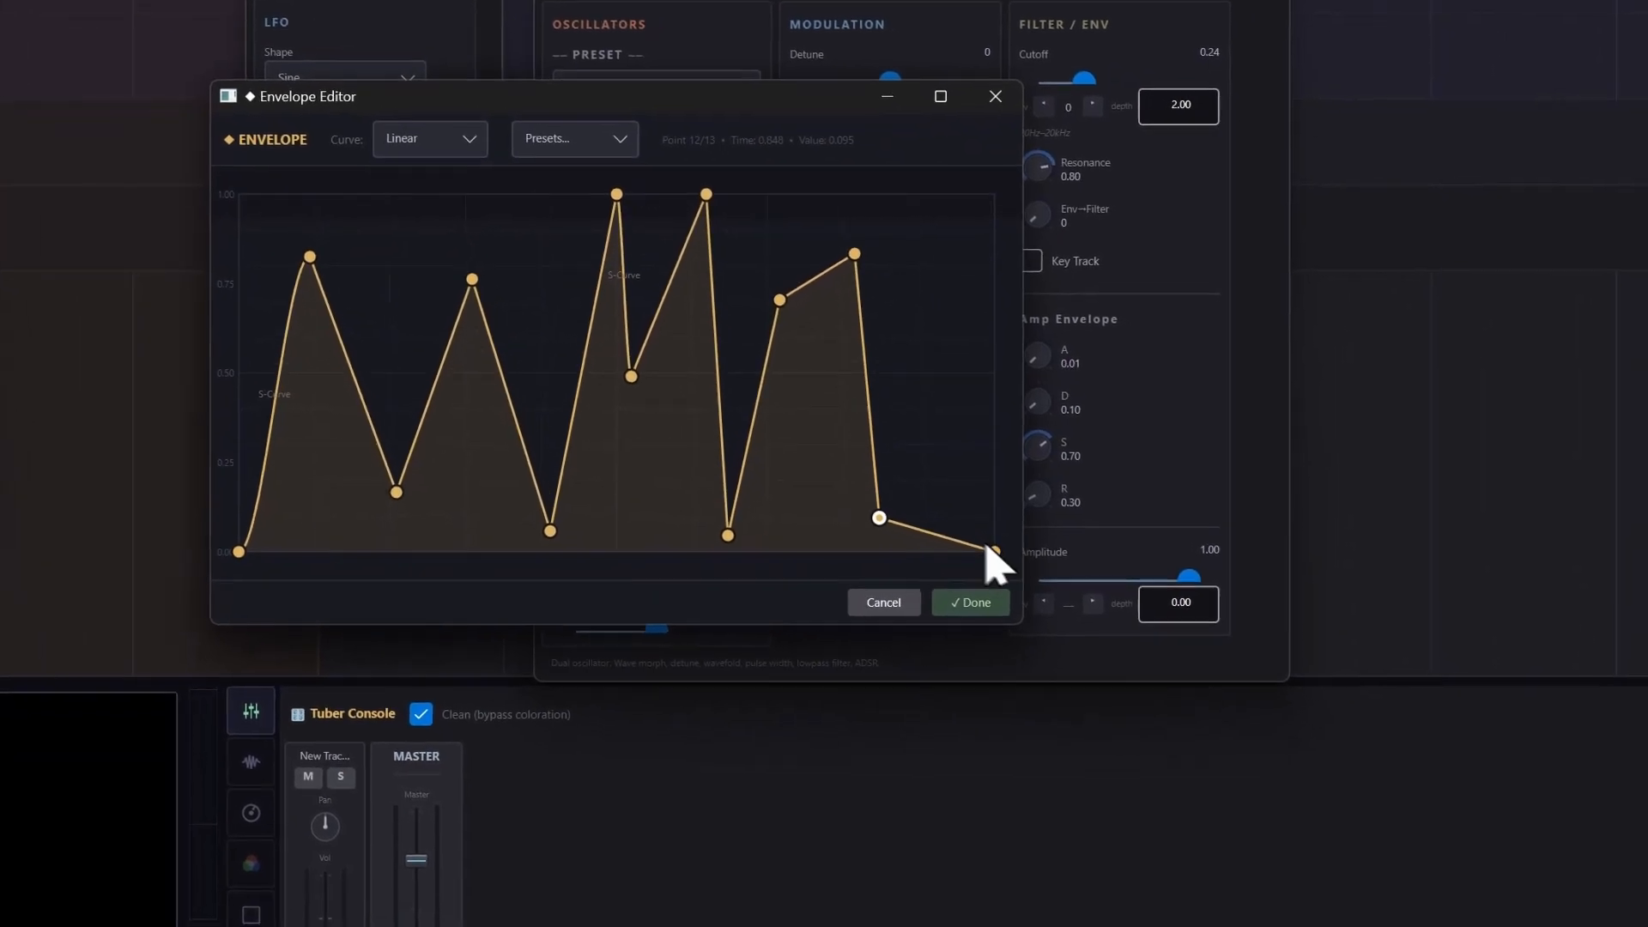
left_click_drag(1041, 577, 1042, 365)
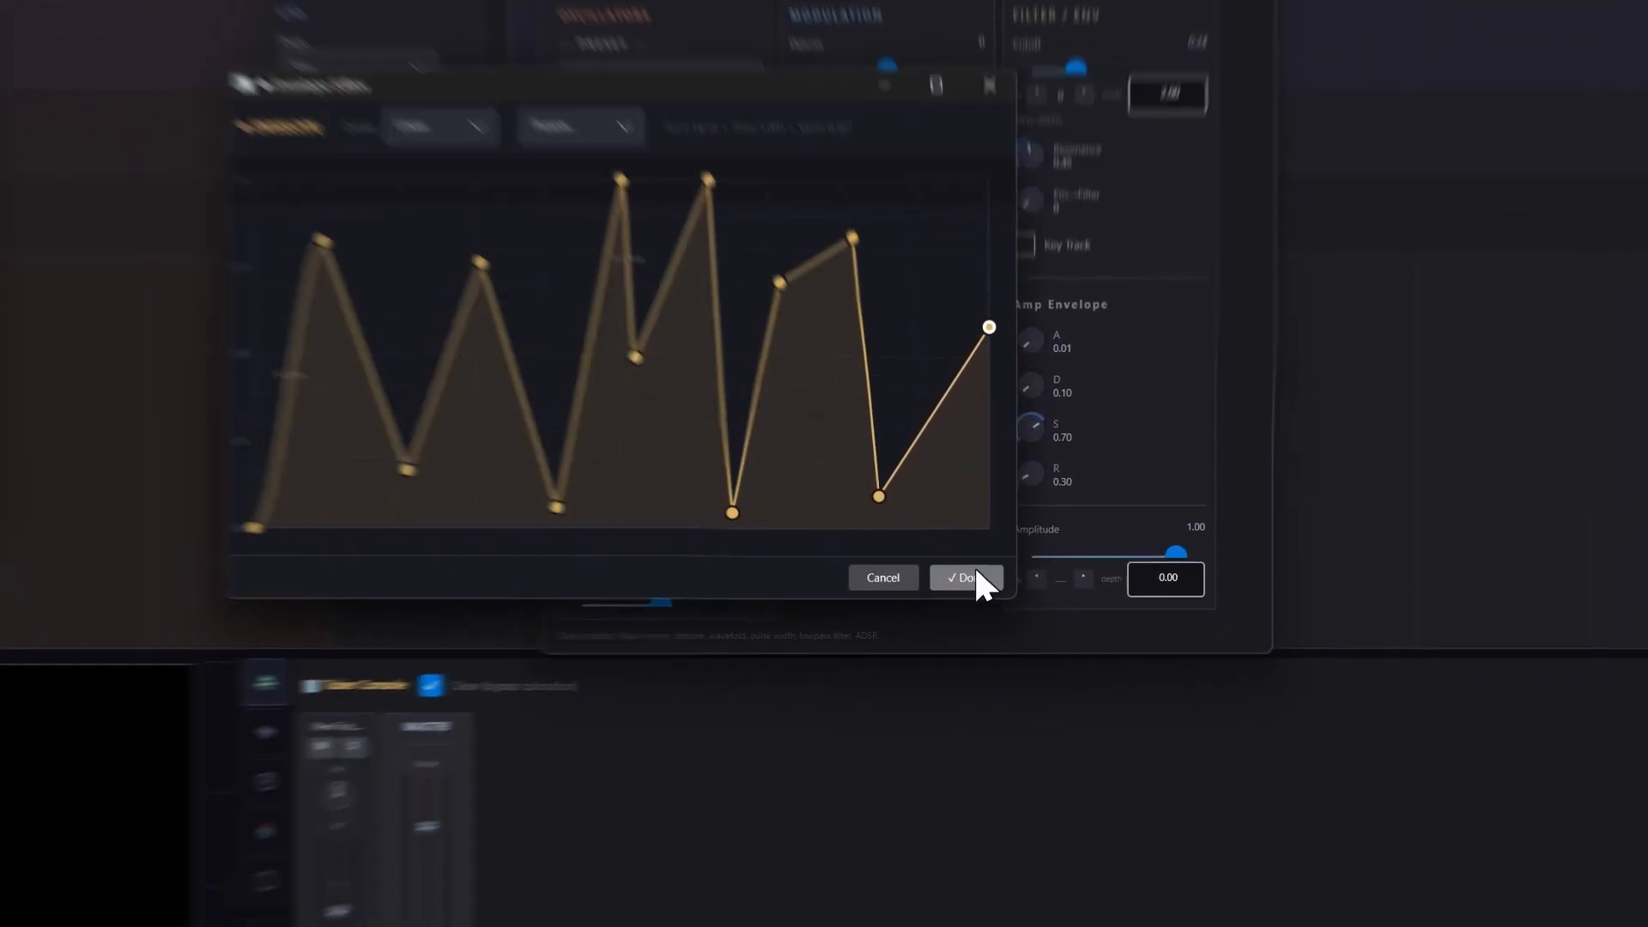
left_click(957, 671)
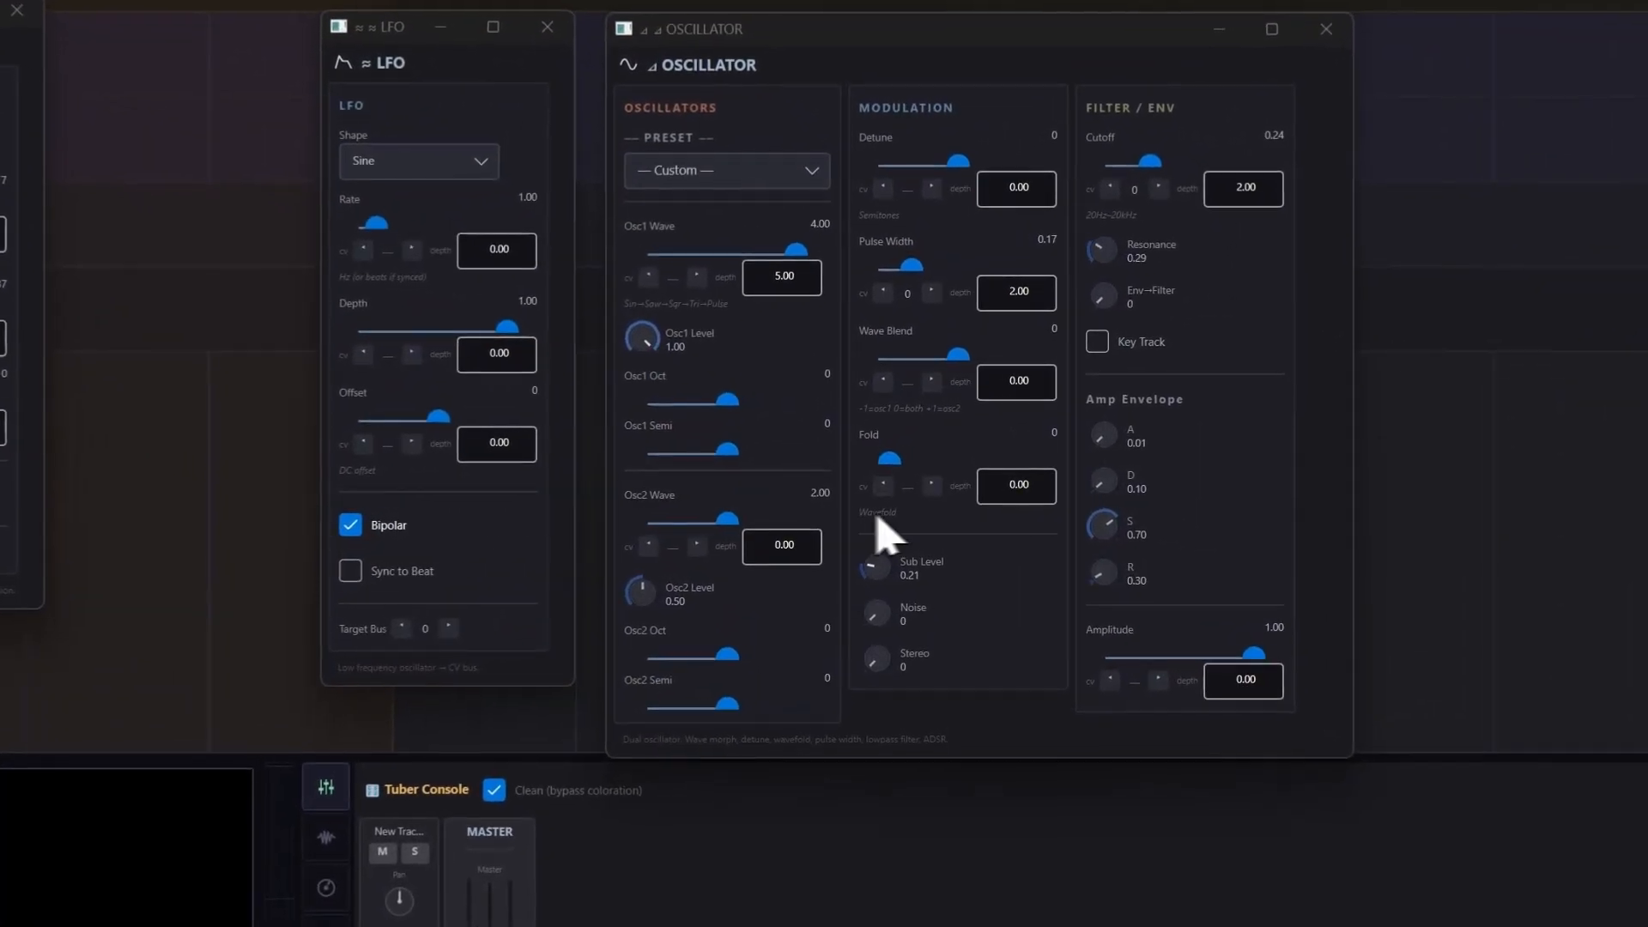
Step: Assign the oscillator's Fold to CV bus 2 and set the Envelope Looper's CV Bus to 2
left_click(931, 486)
left_click(932, 486)
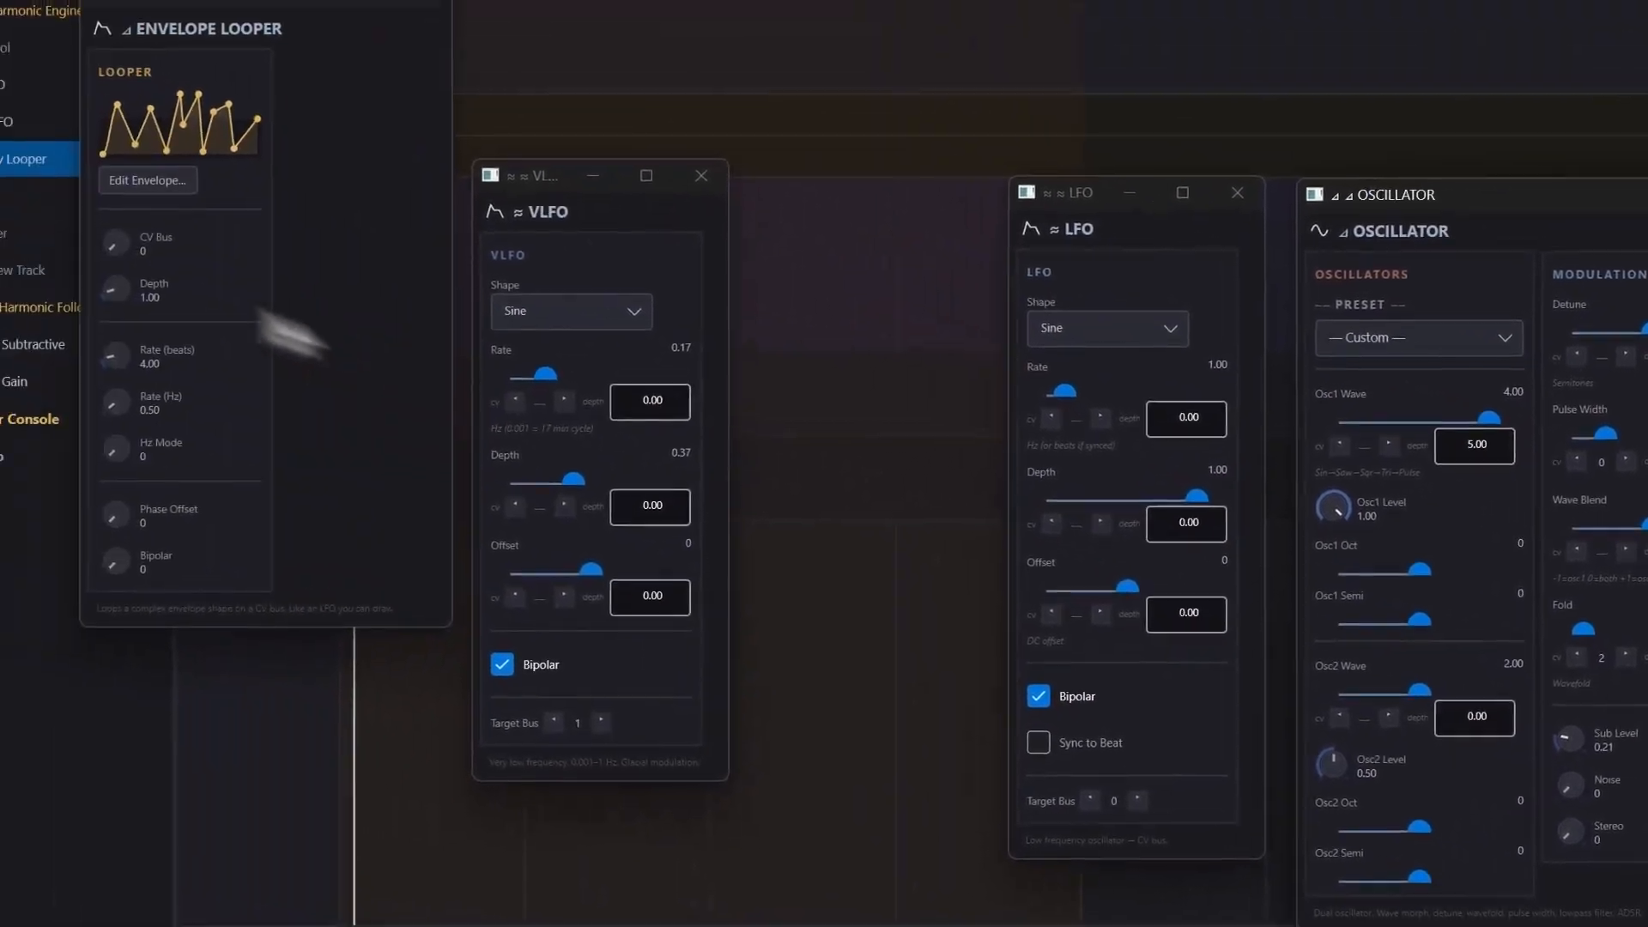
left_click_drag(302, 313, 302, 307)
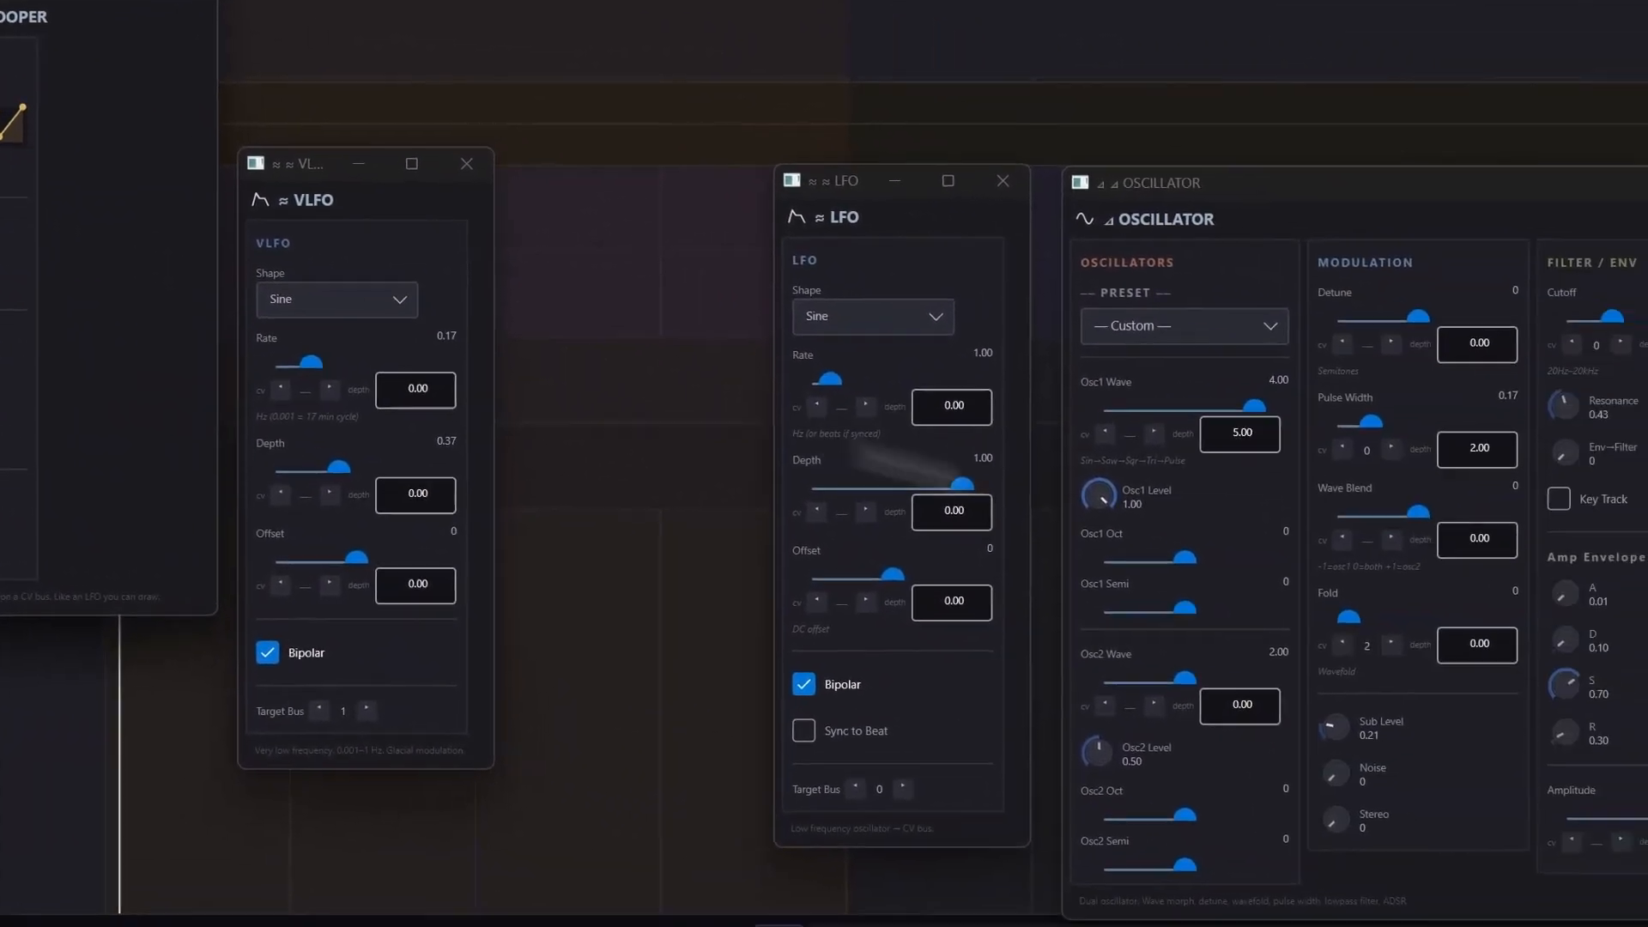
Step: Set the CV depth of the oscillator's Fold to 2.00 and start playback
left_click(975, 483)
type("2")
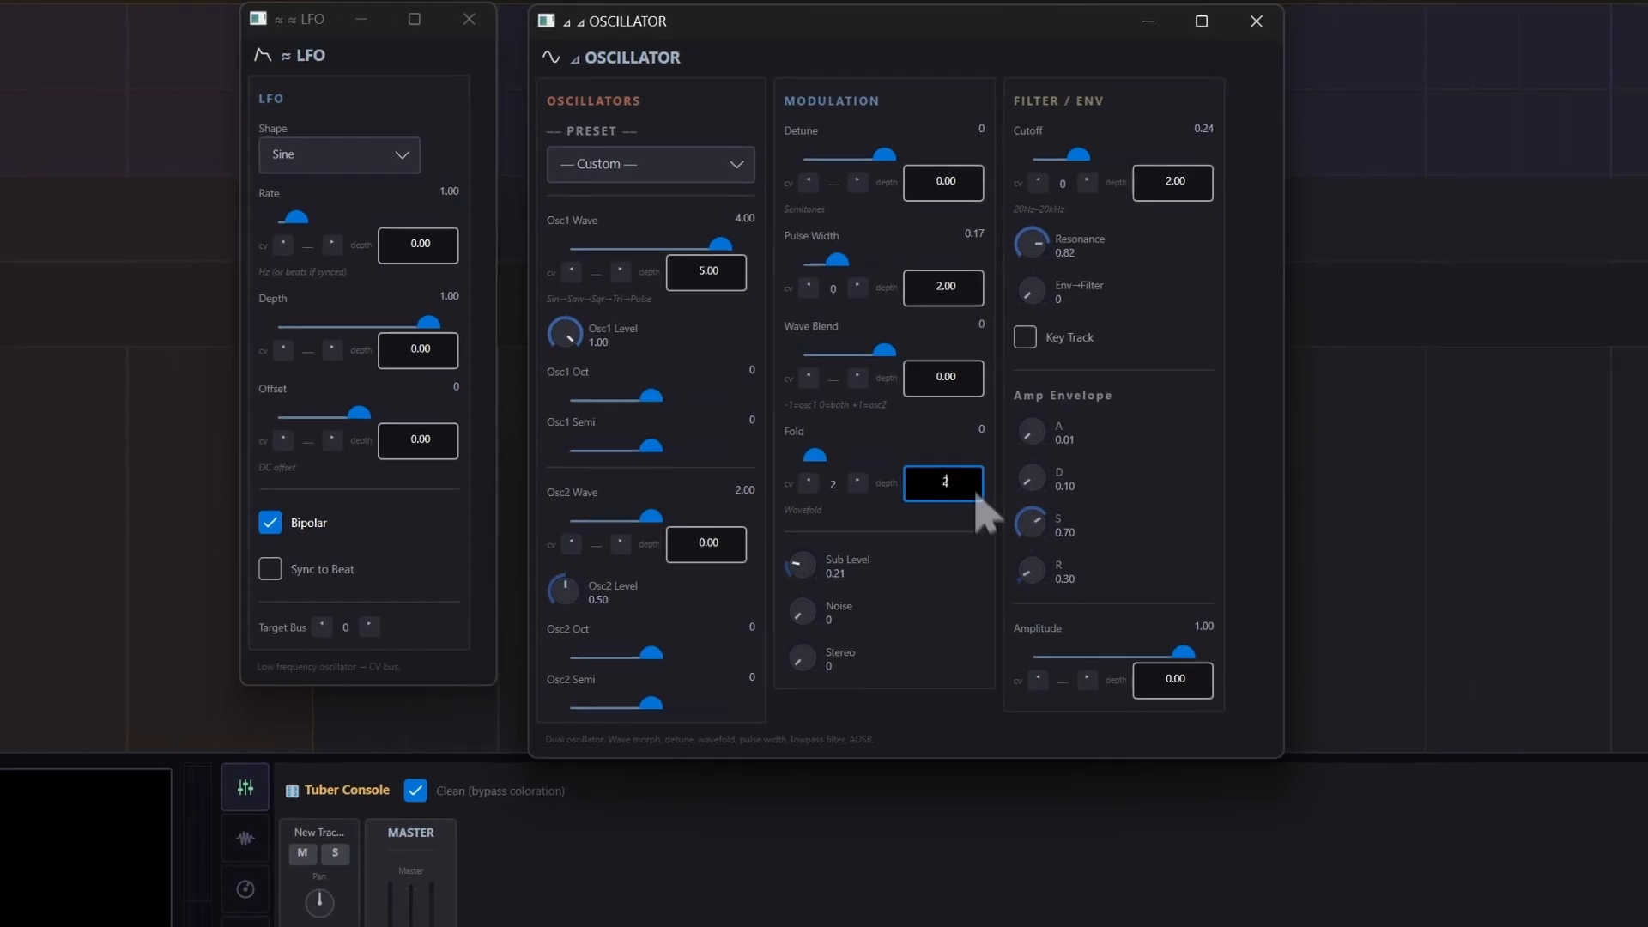
left_click(875, 460)
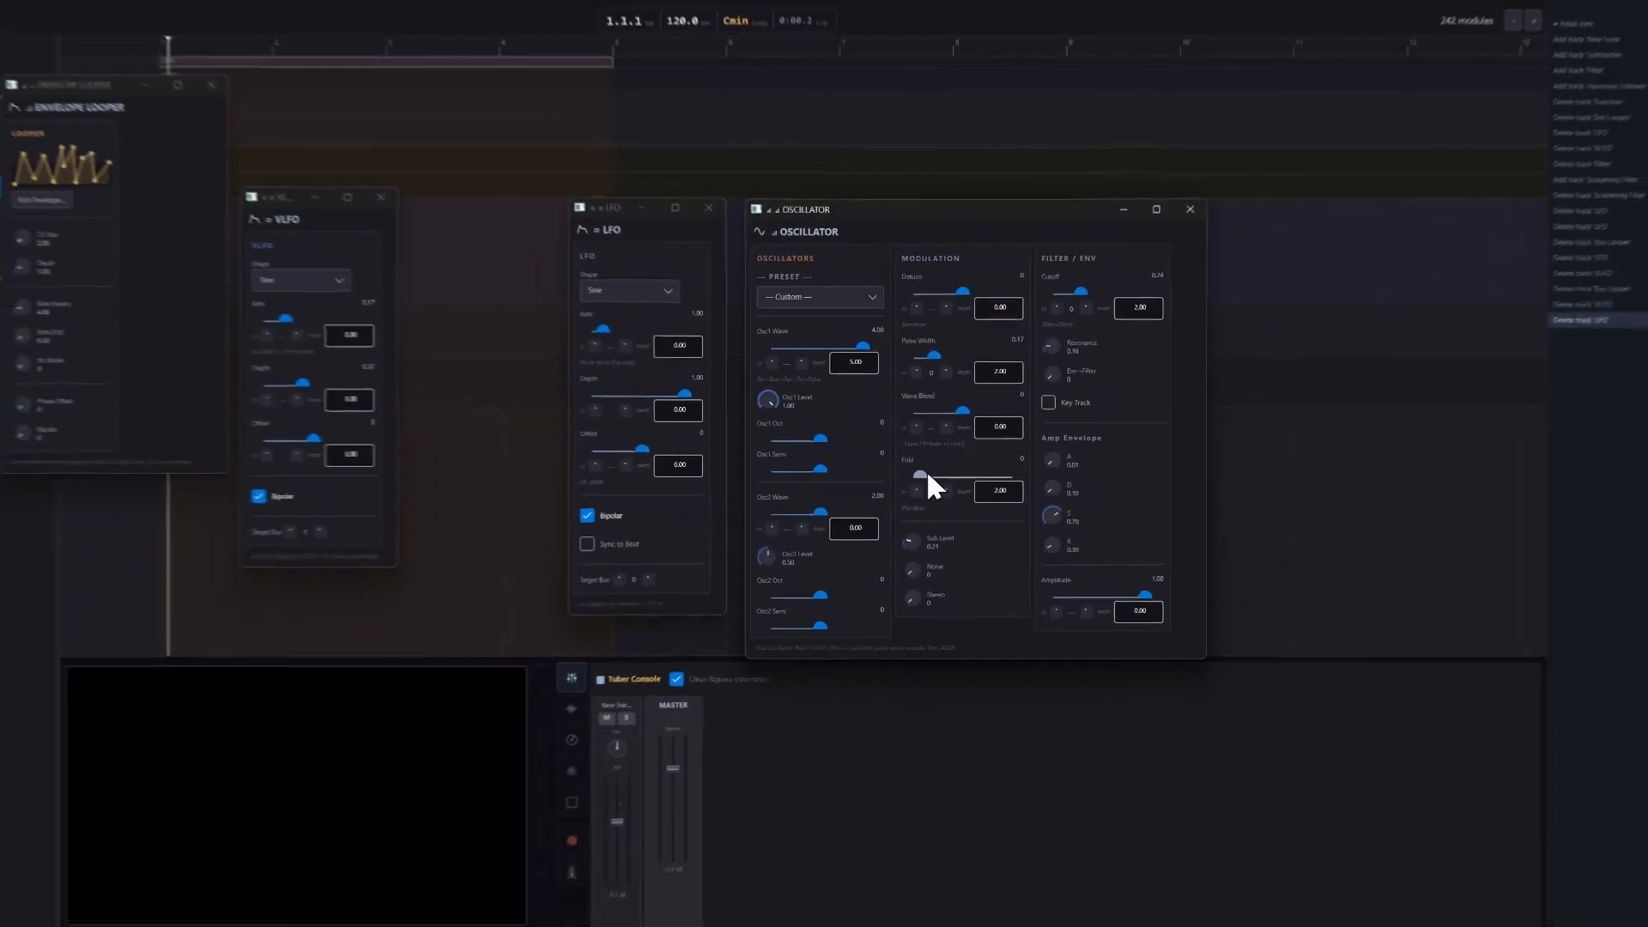
key("space")
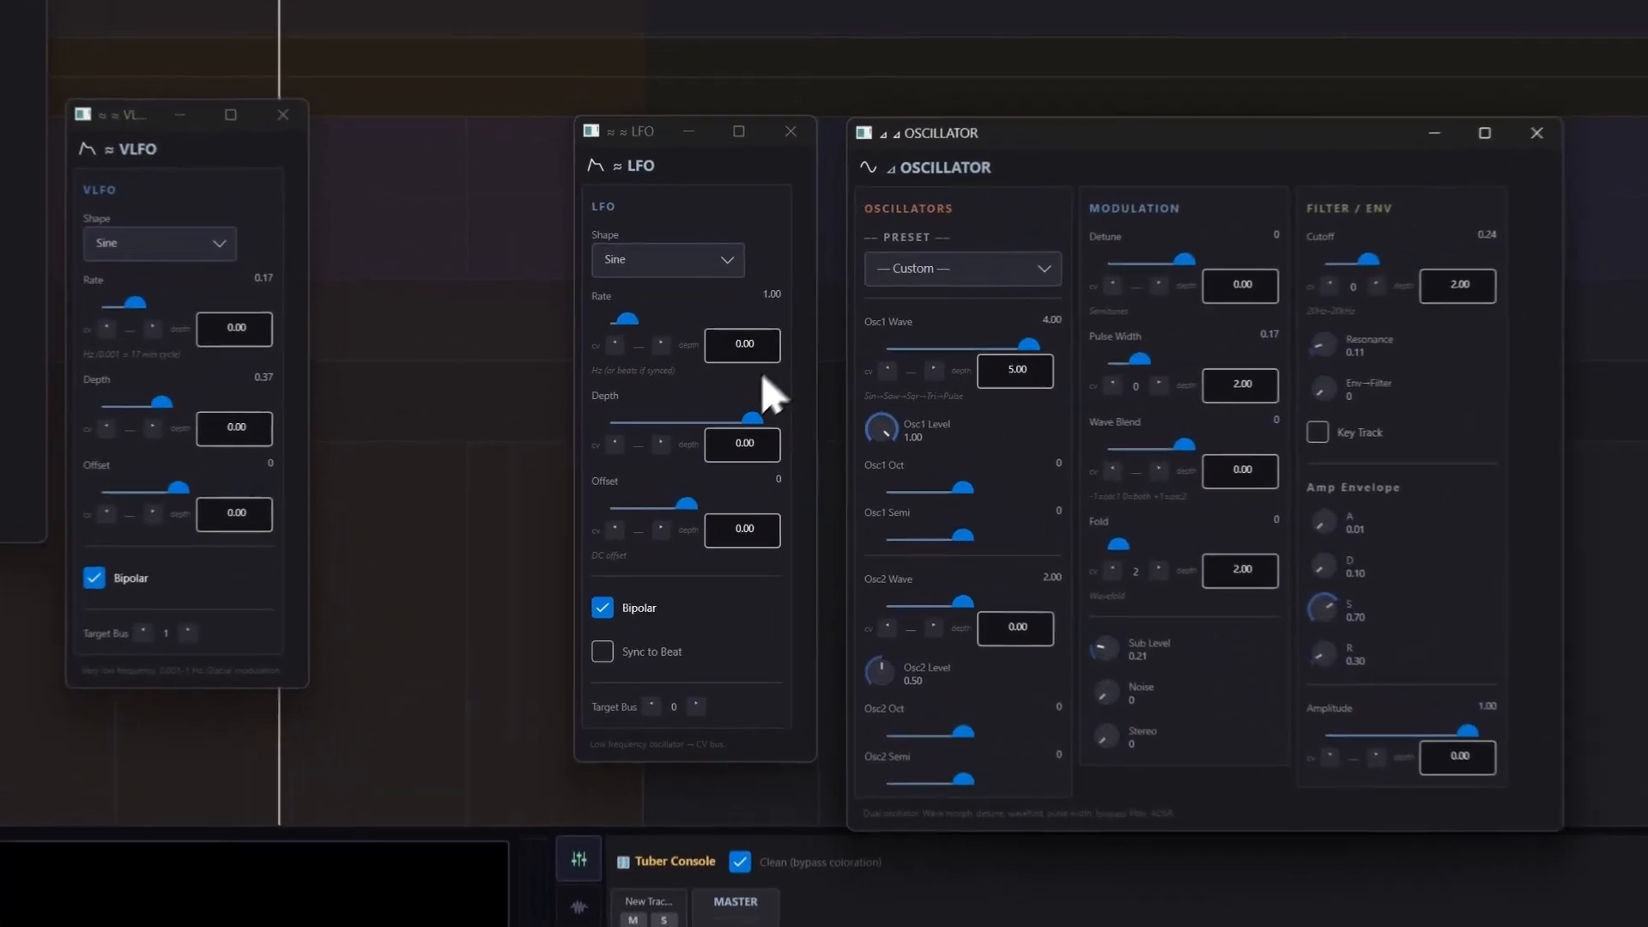
Step: Set the LFO's depth to 0.51, its rate to 0.68 and its offset to 0.49 during playback
mouse_move(744, 418)
left_mouse_down()
mouse_move(681, 420)
mouse_move(746, 412)
mouse_move(735, 422)
left_mouse_up()
left_click_drag(680, 339, 703, 380)
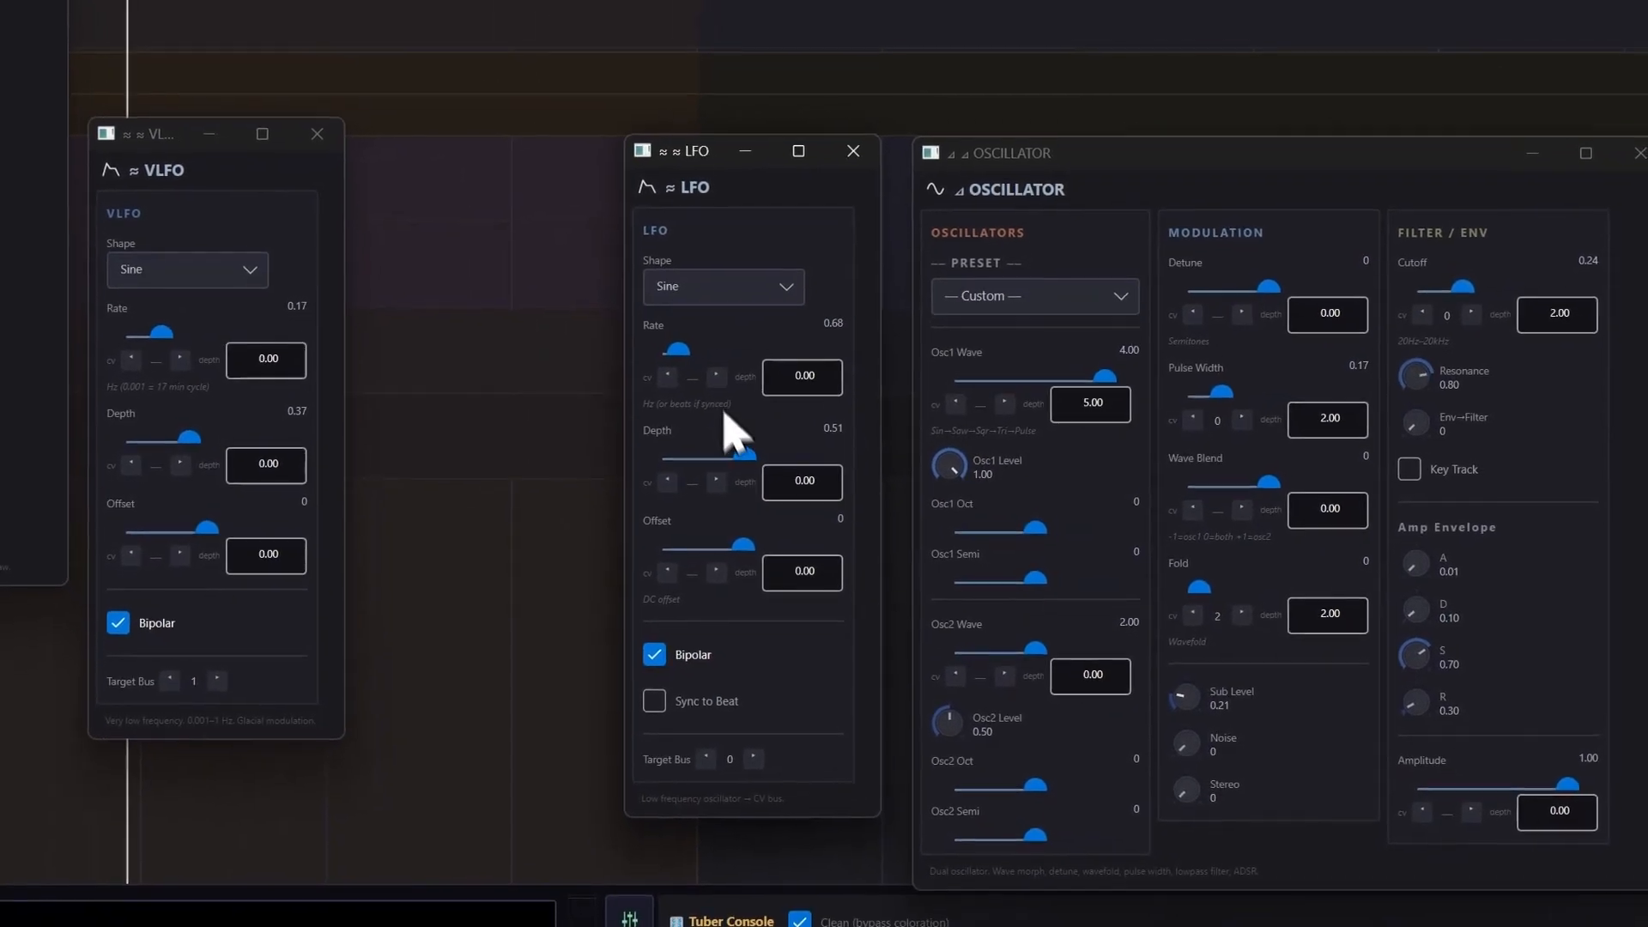
mouse_move(735, 461)
left_mouse_down()
mouse_move(767, 469)
mouse_move(736, 458)
left_mouse_up()
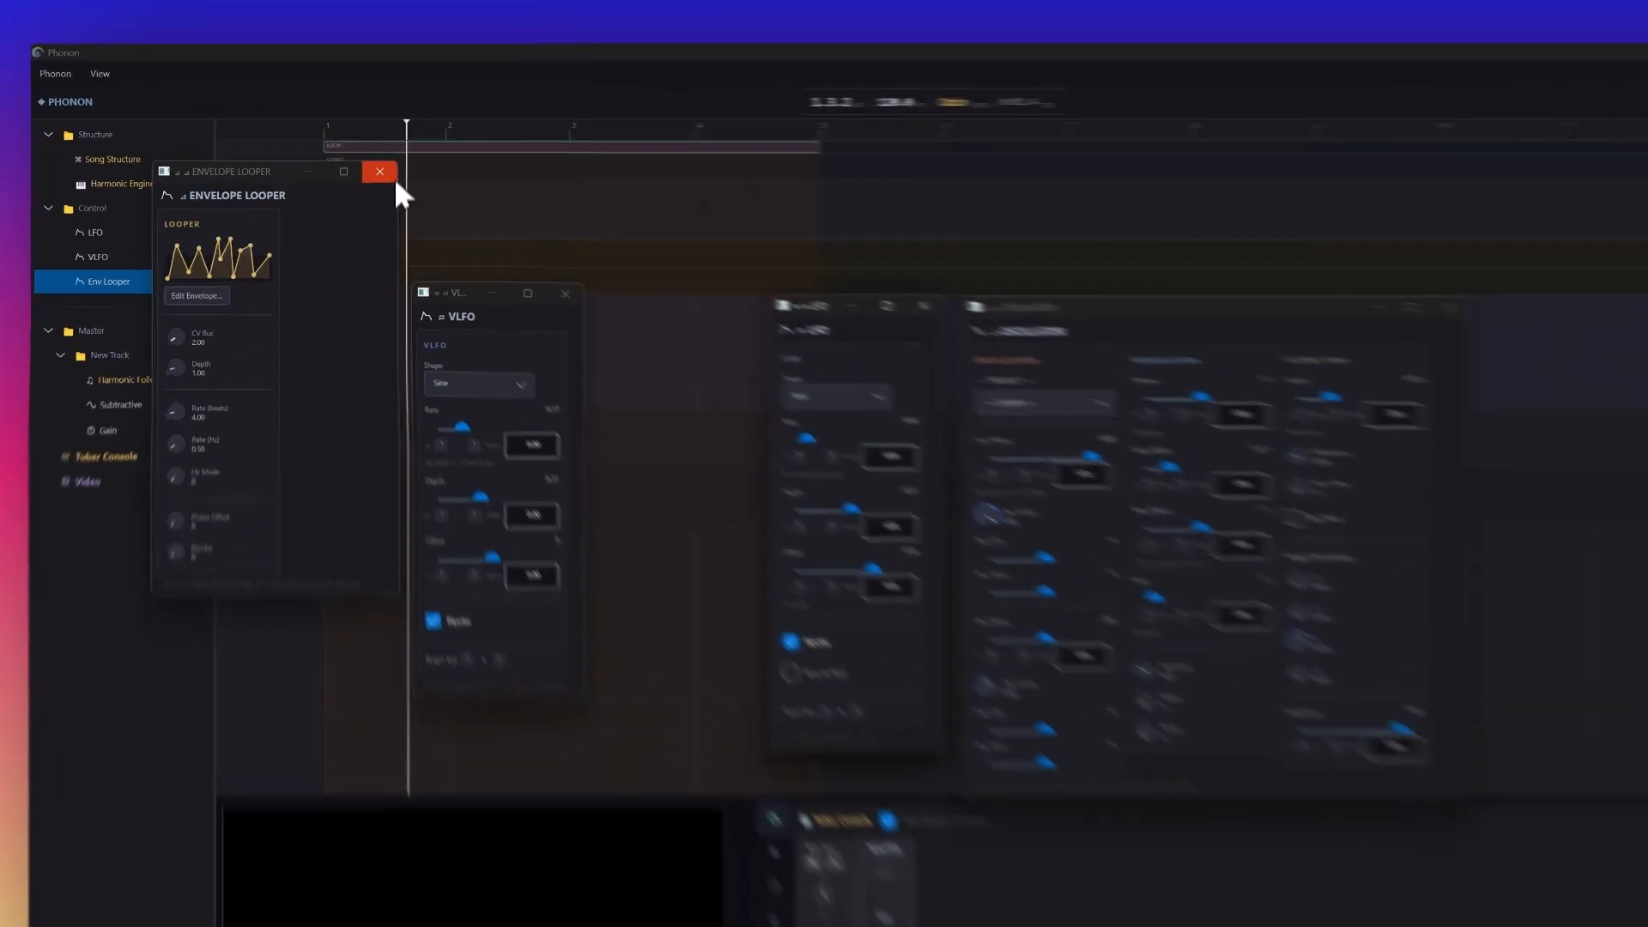
Step: Close the Envelope Looper, VLFO, LFO and Oscillator windows
left_click(380, 173)
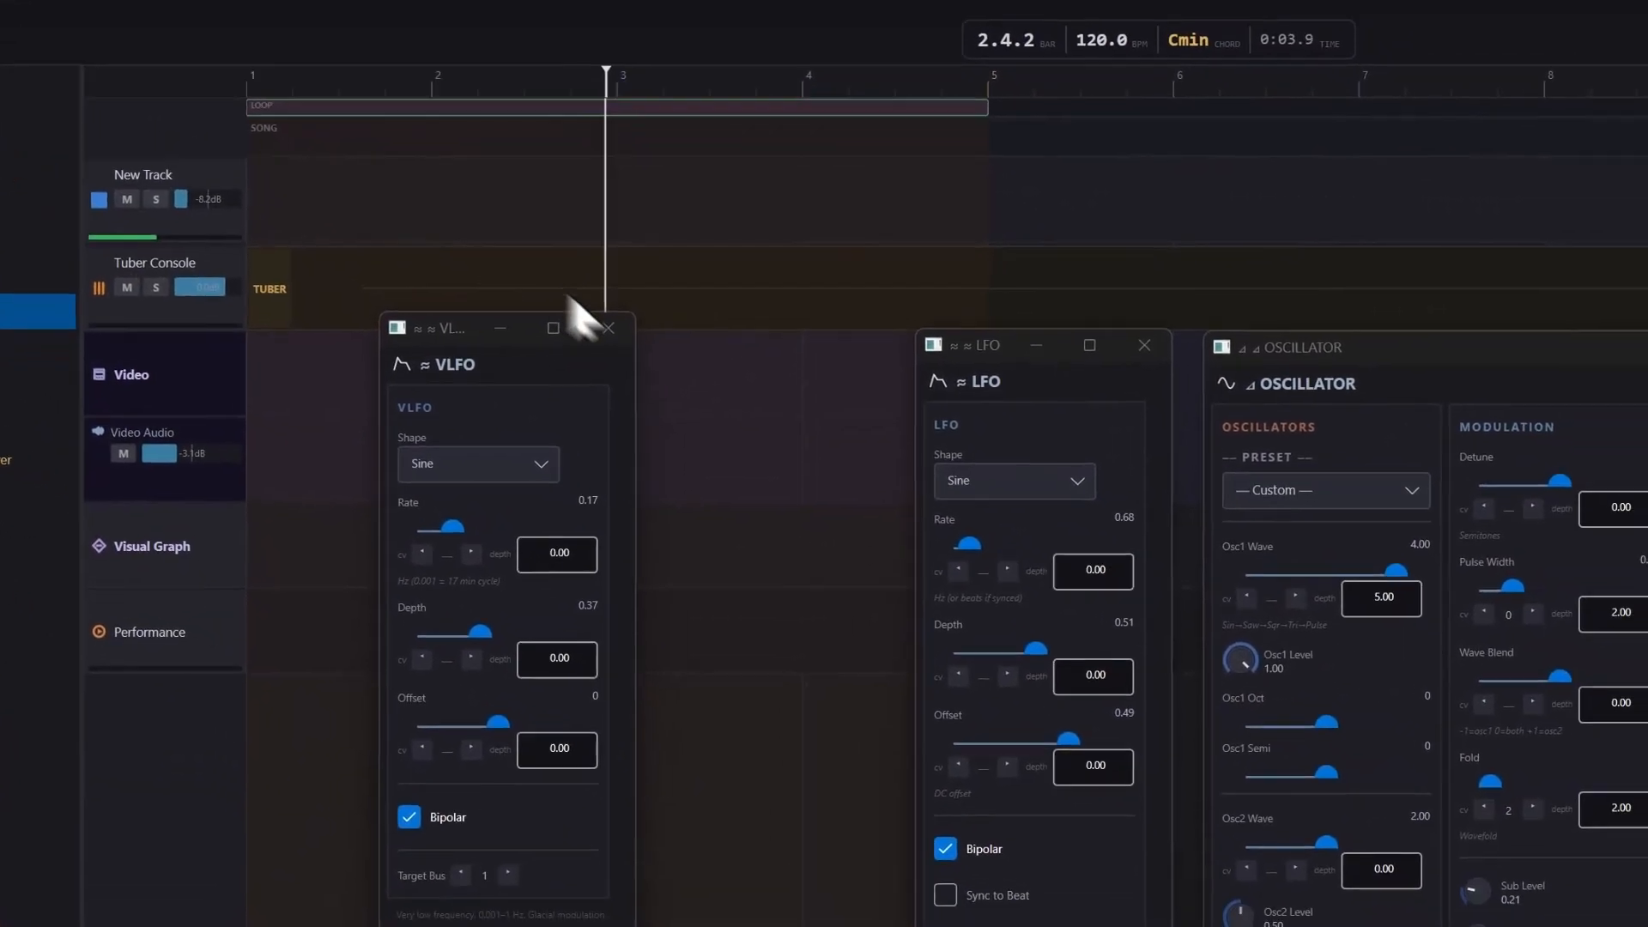
left_click(723, 390)
left_click(1259, 407)
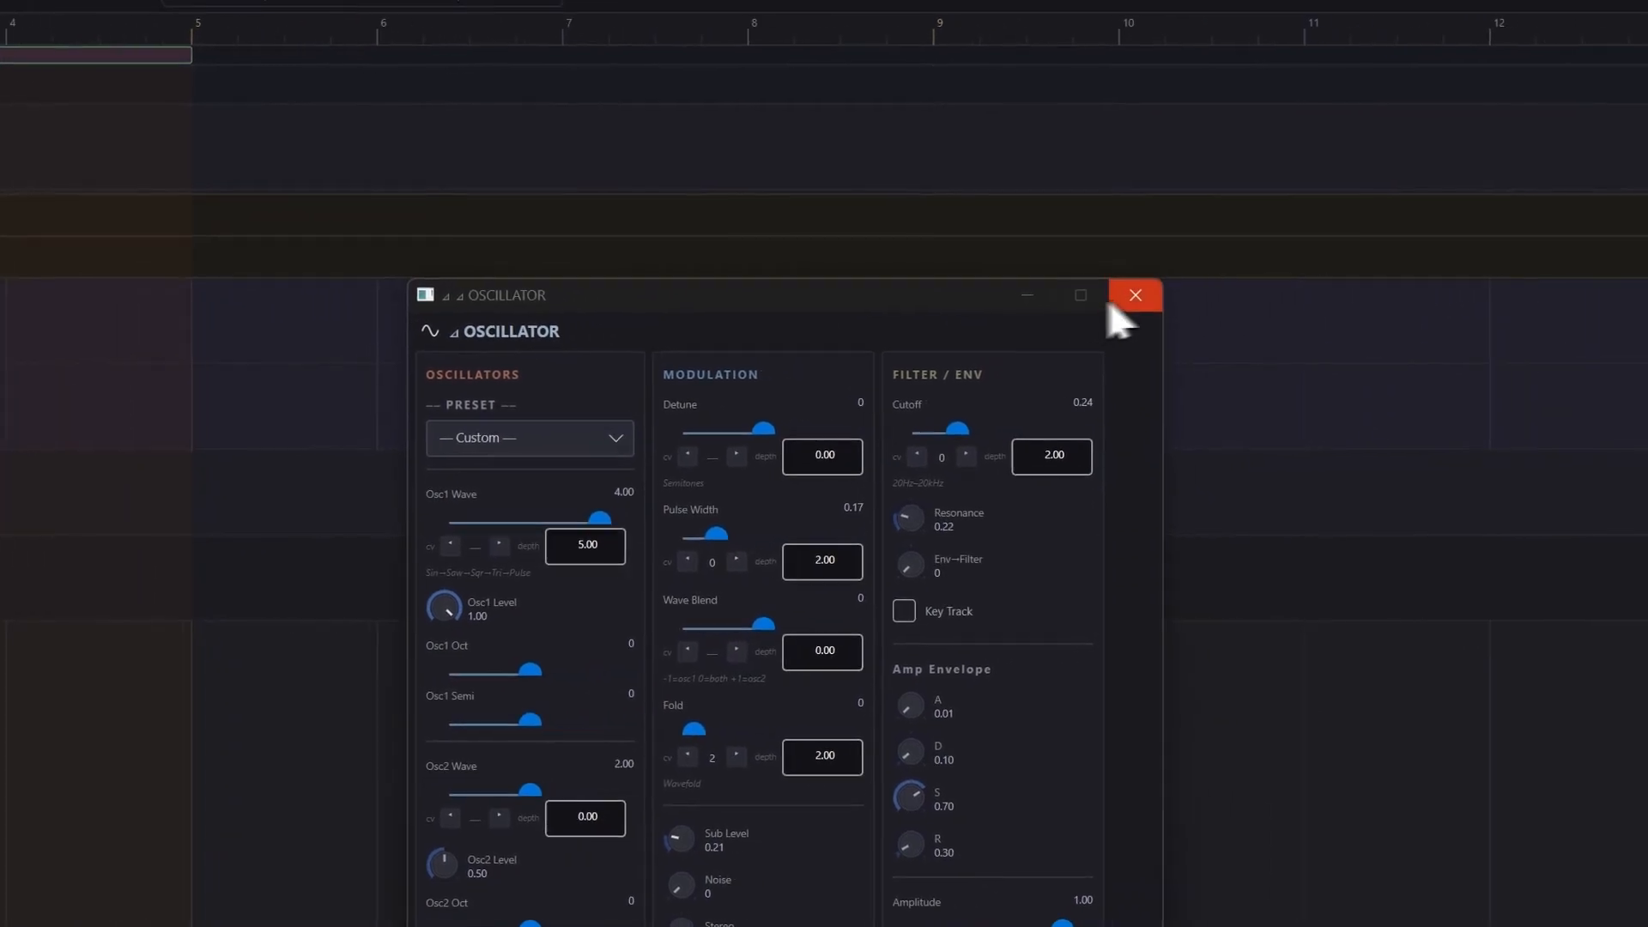
left_click(1406, 286)
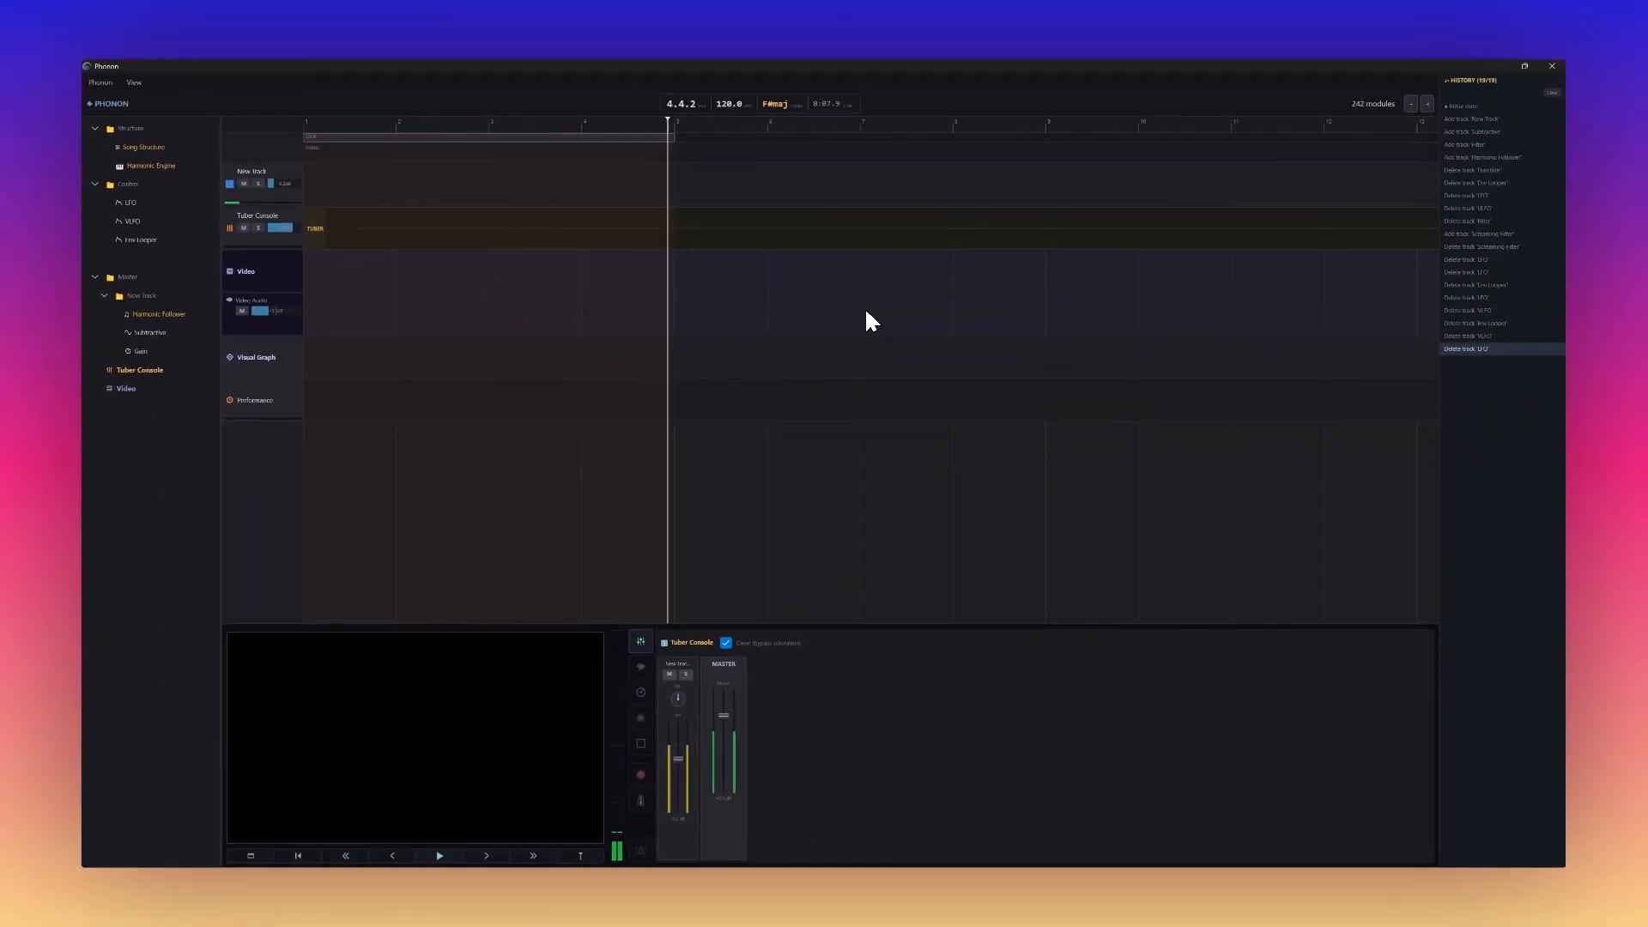